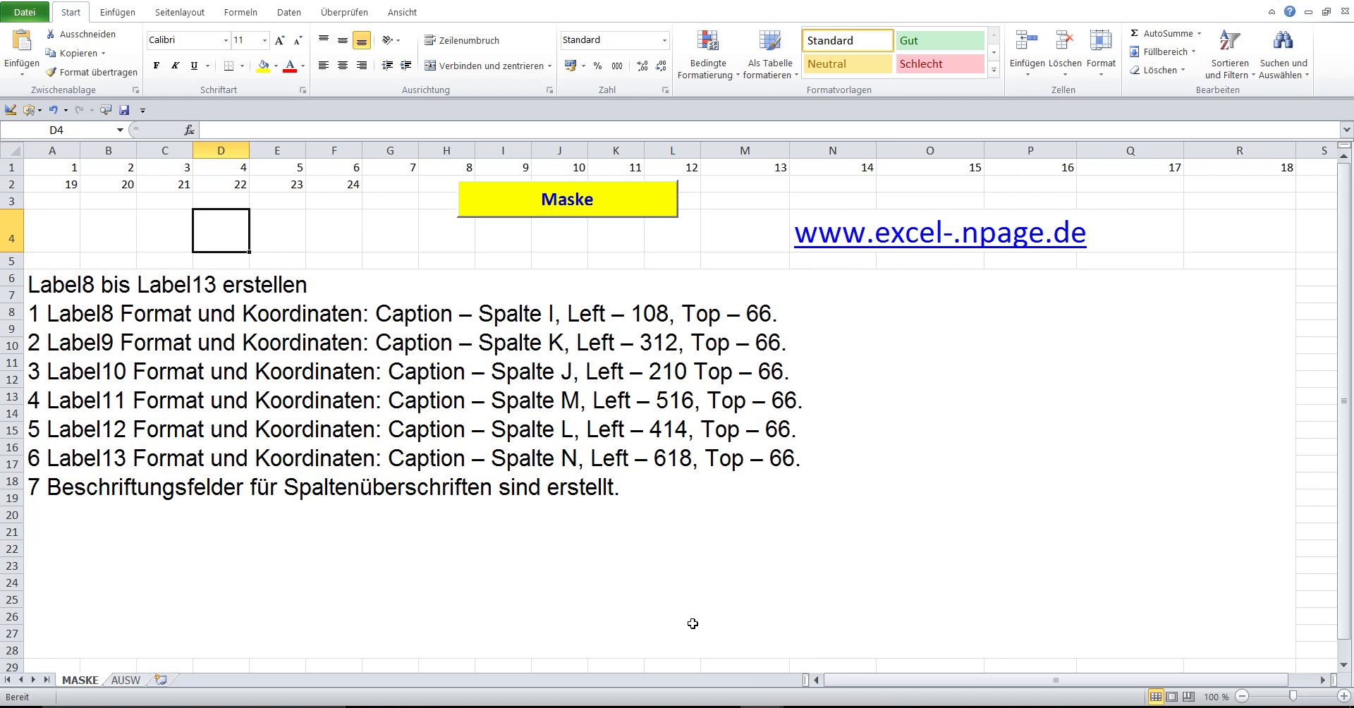
Step: Enter 25 in cell G2, continuing the 19–24 sequence in row 2
click(379, 189)
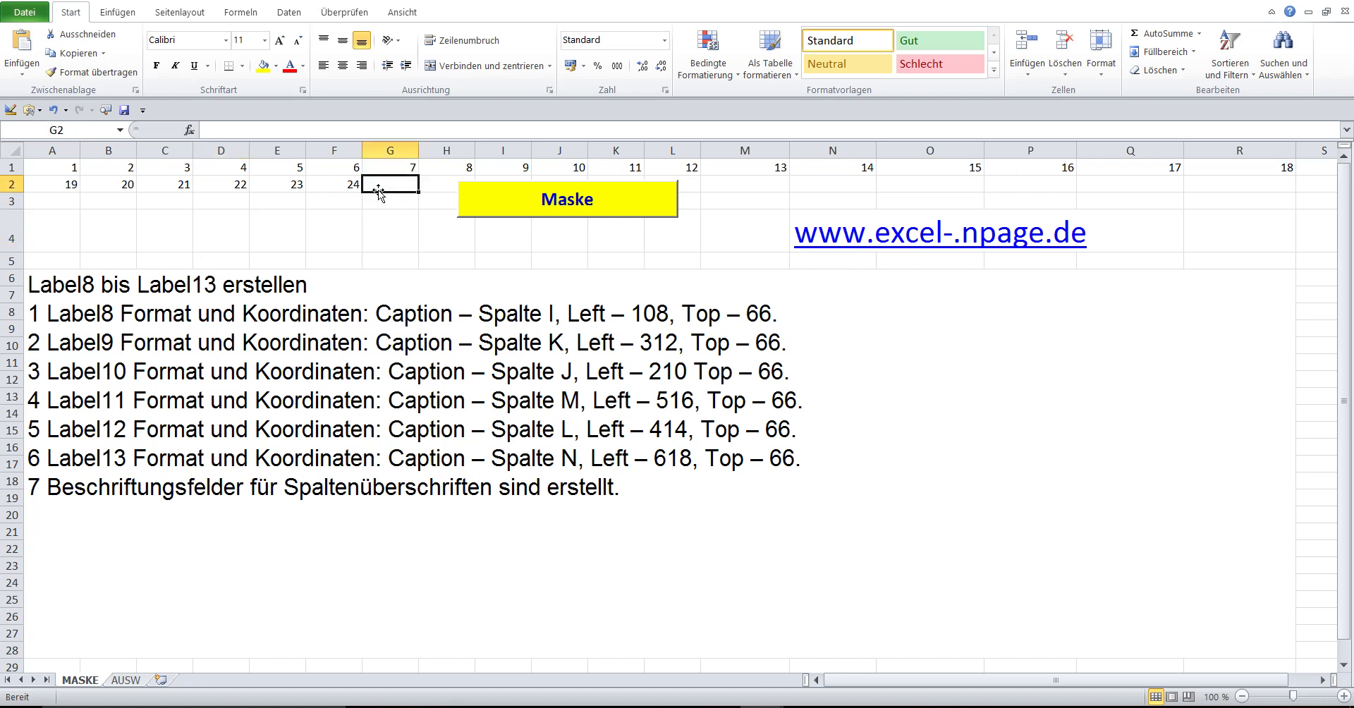
text(25)
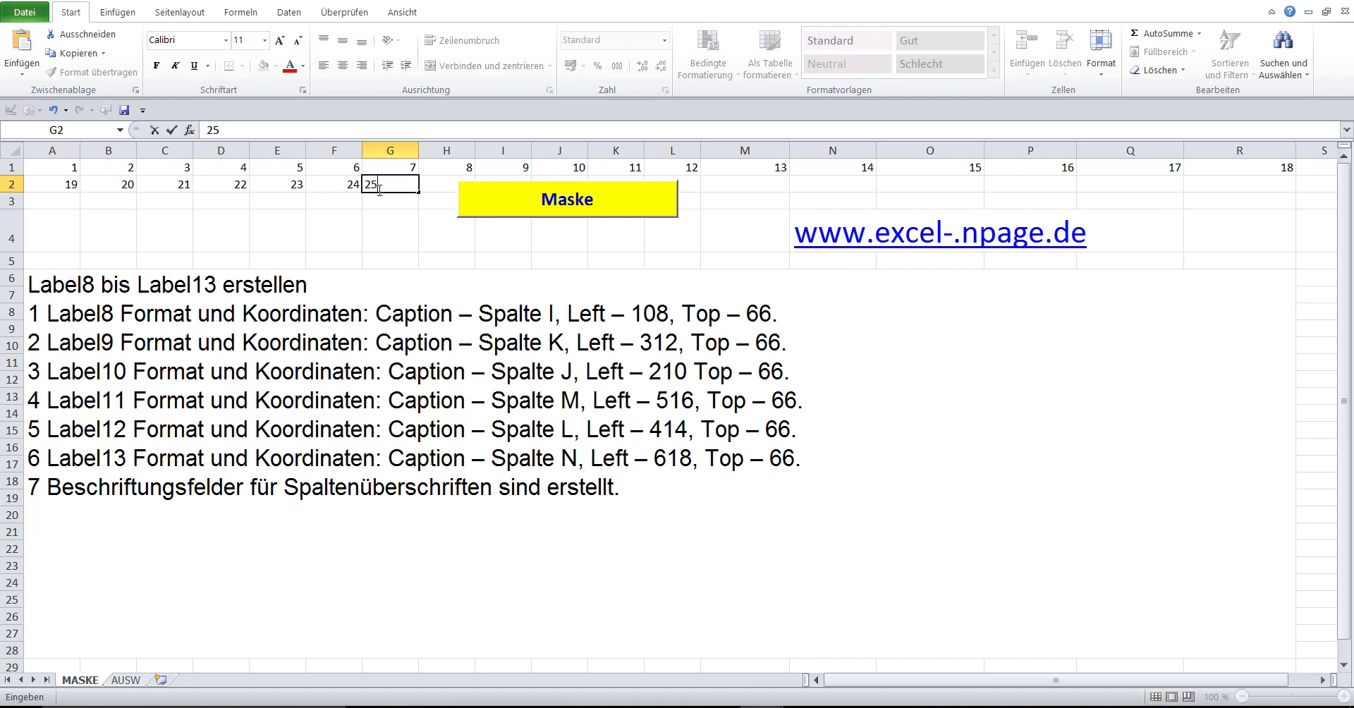
click(291, 236)
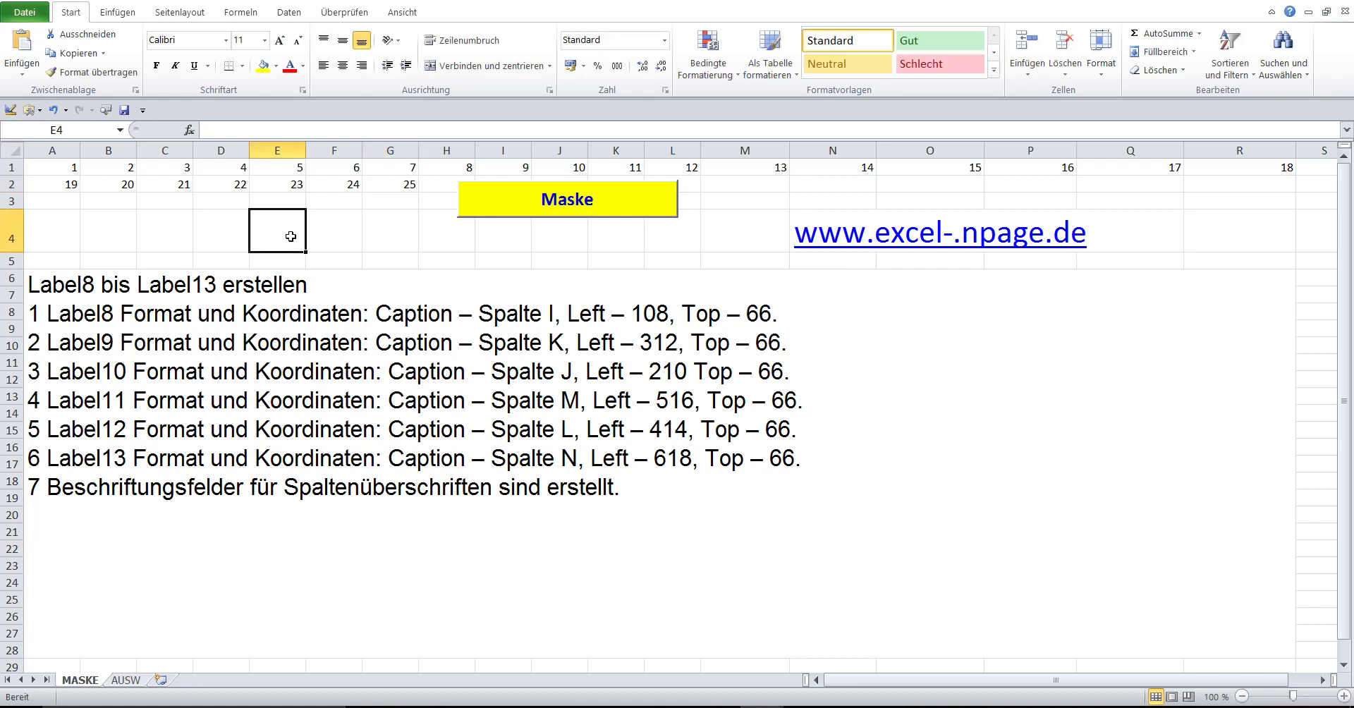
Step: Review the Label8 instruction line in A6, then open the MASKE sheet's code in the VBA editor
click(323, 286)
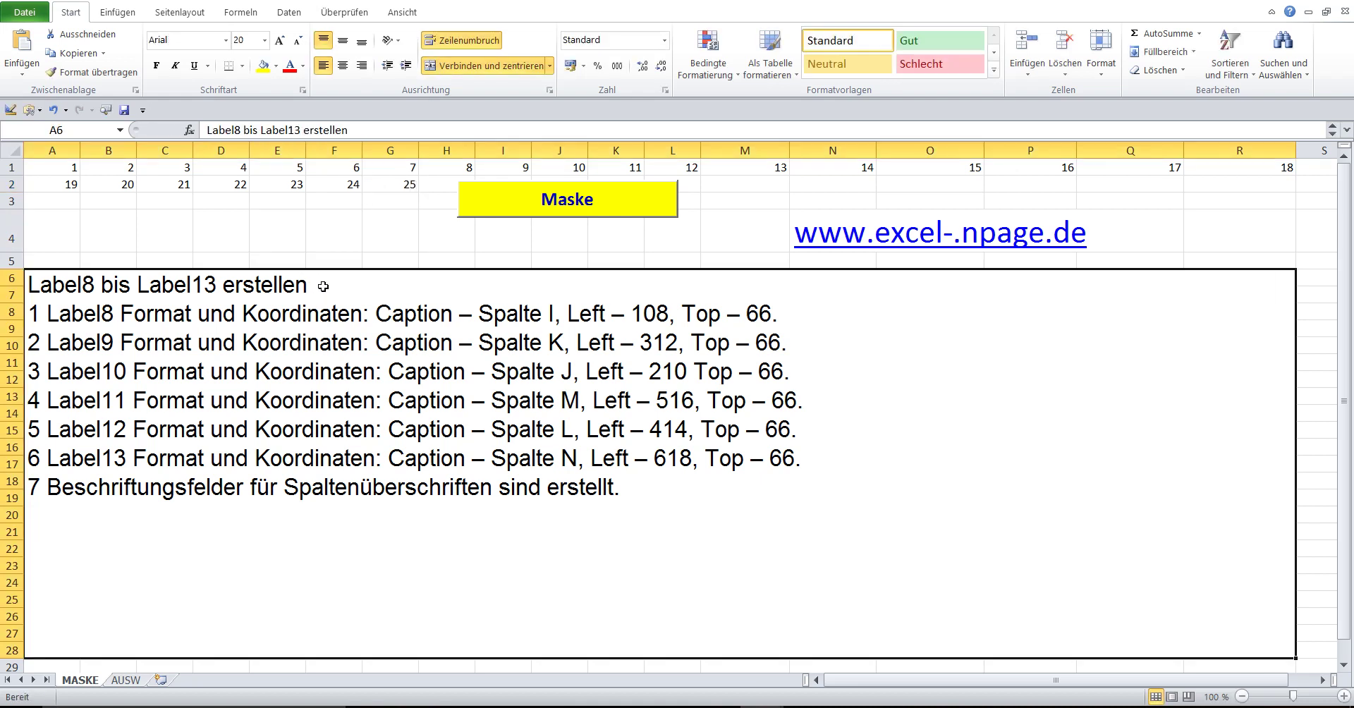
double_click(323, 286)
drag(323, 286, 16, 284)
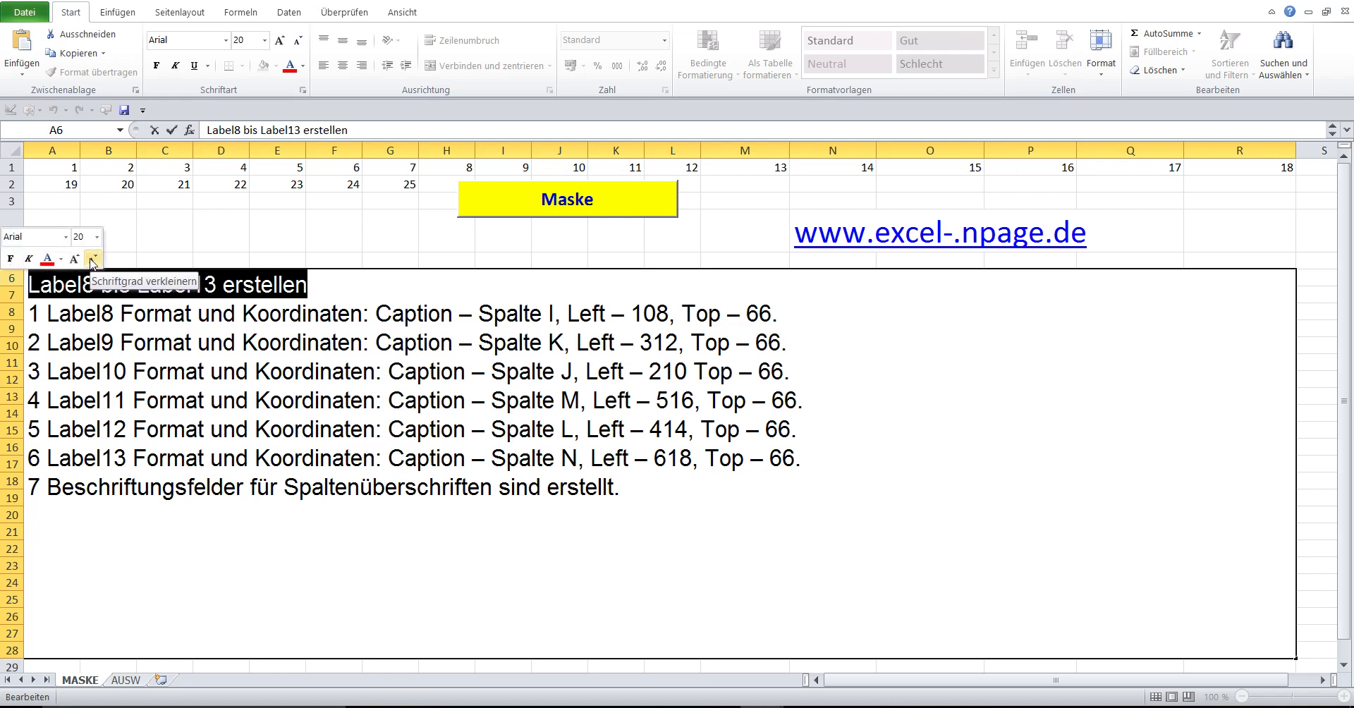
click(100, 312)
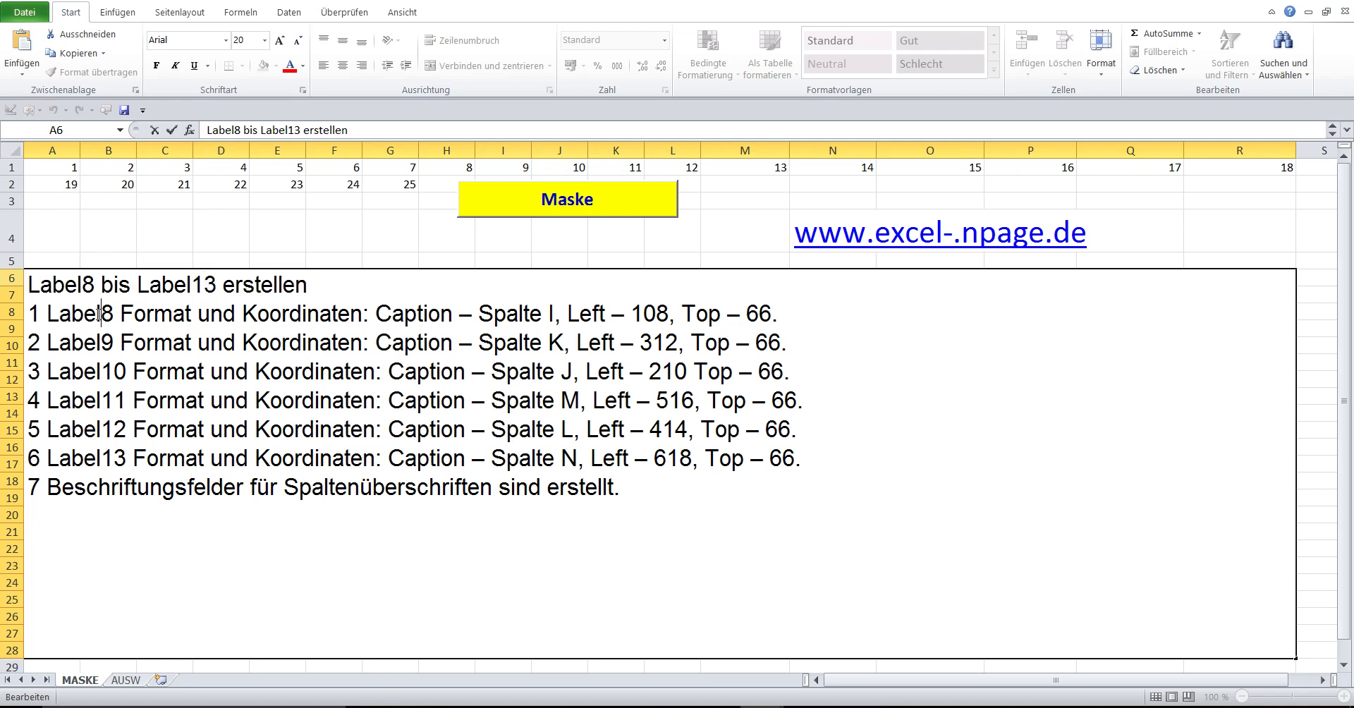
drag(33, 312, 802, 316)
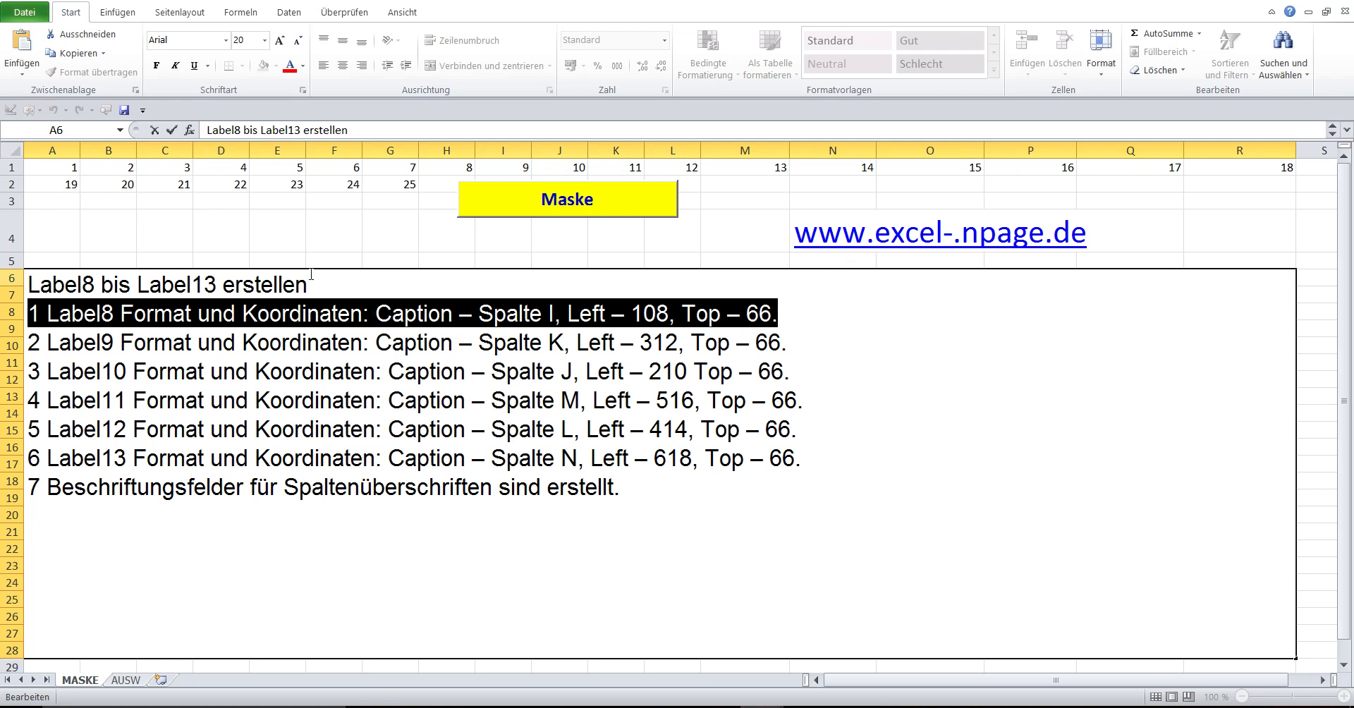
click(341, 227)
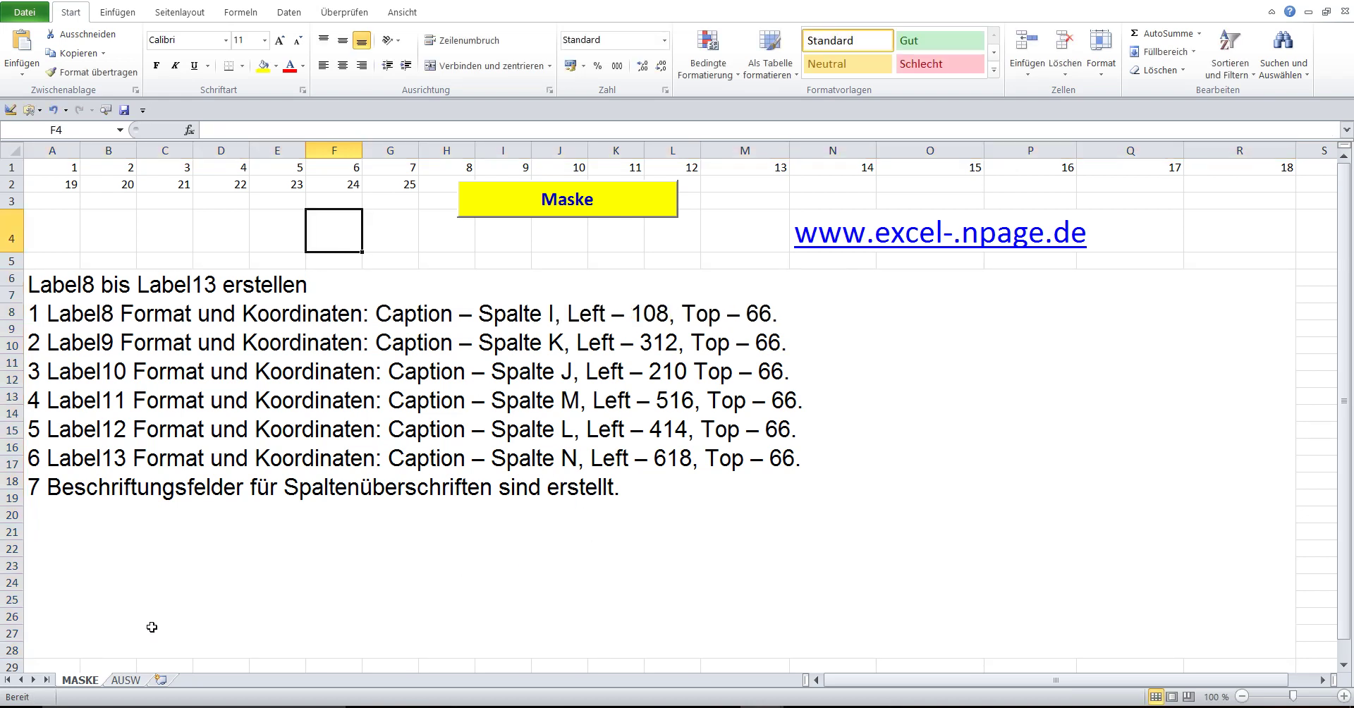
right_click(75, 682)
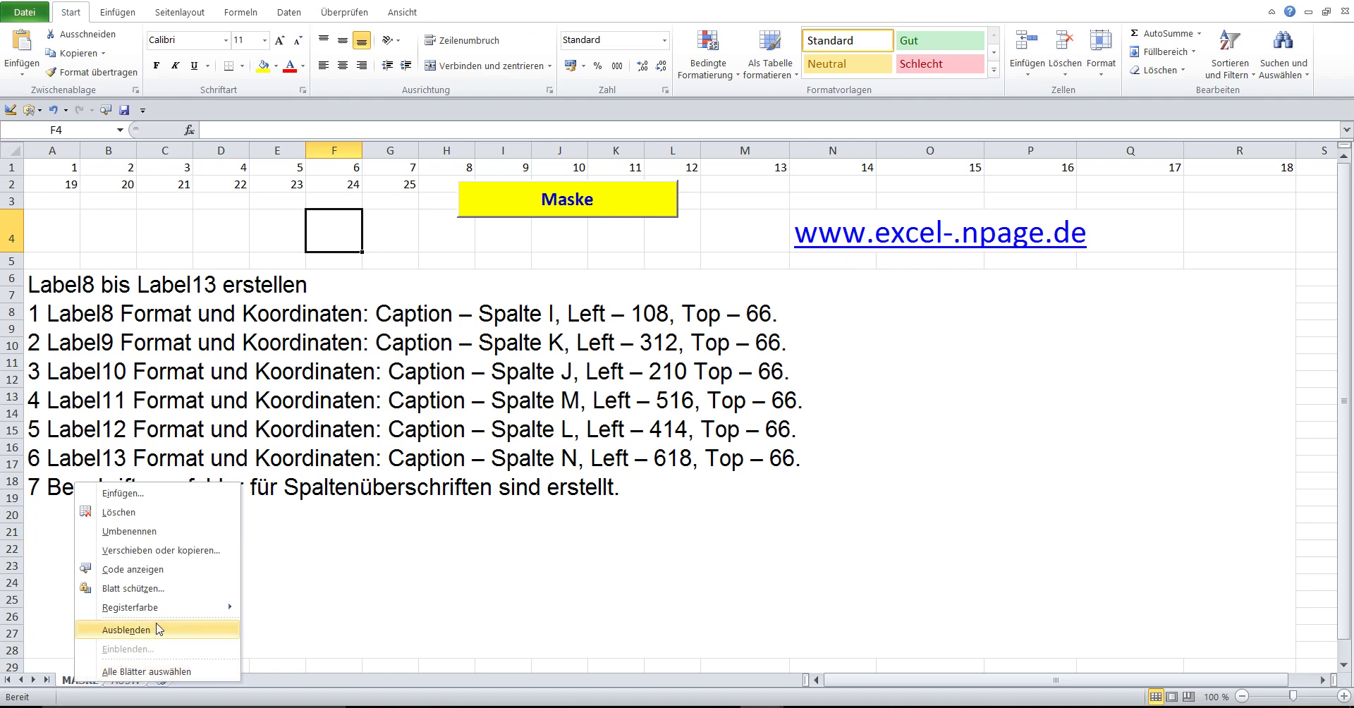
click(195, 577)
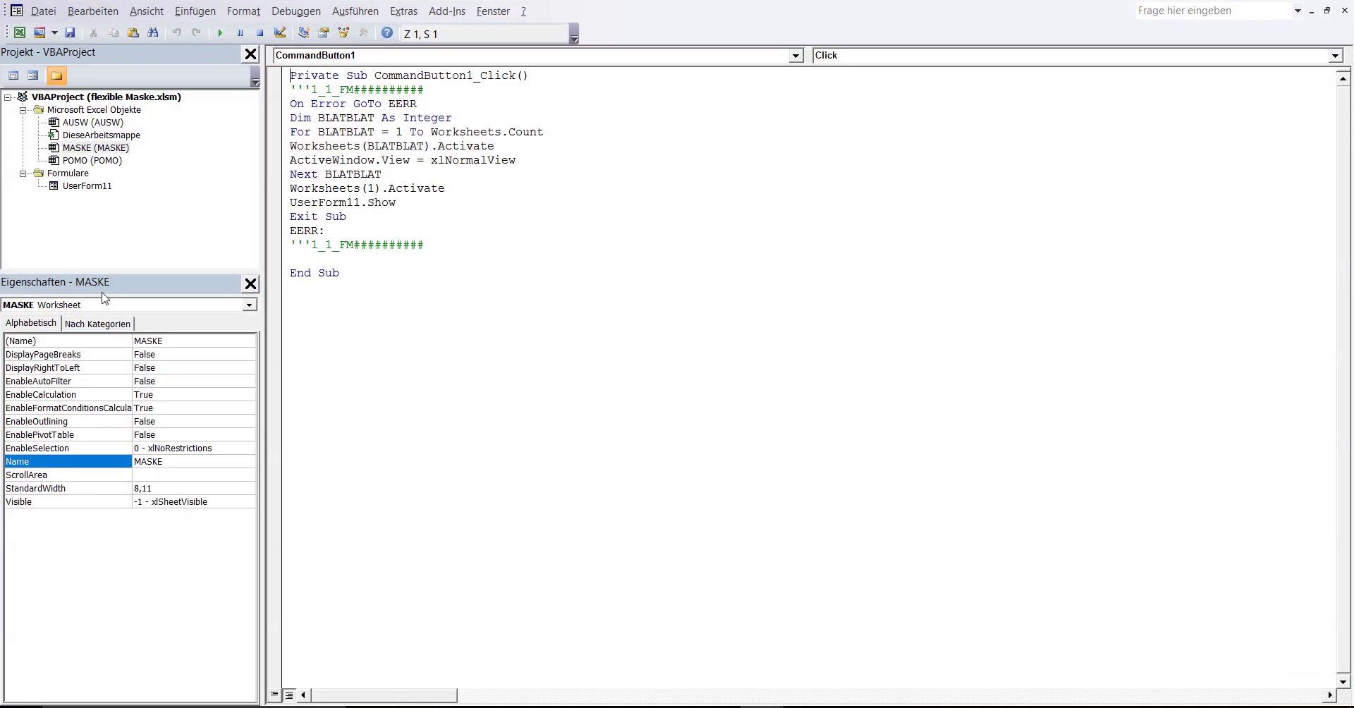
Step: Open UserForm11 in the designer and change Label8's caption from Spalte D to Spalte I
click(60, 187)
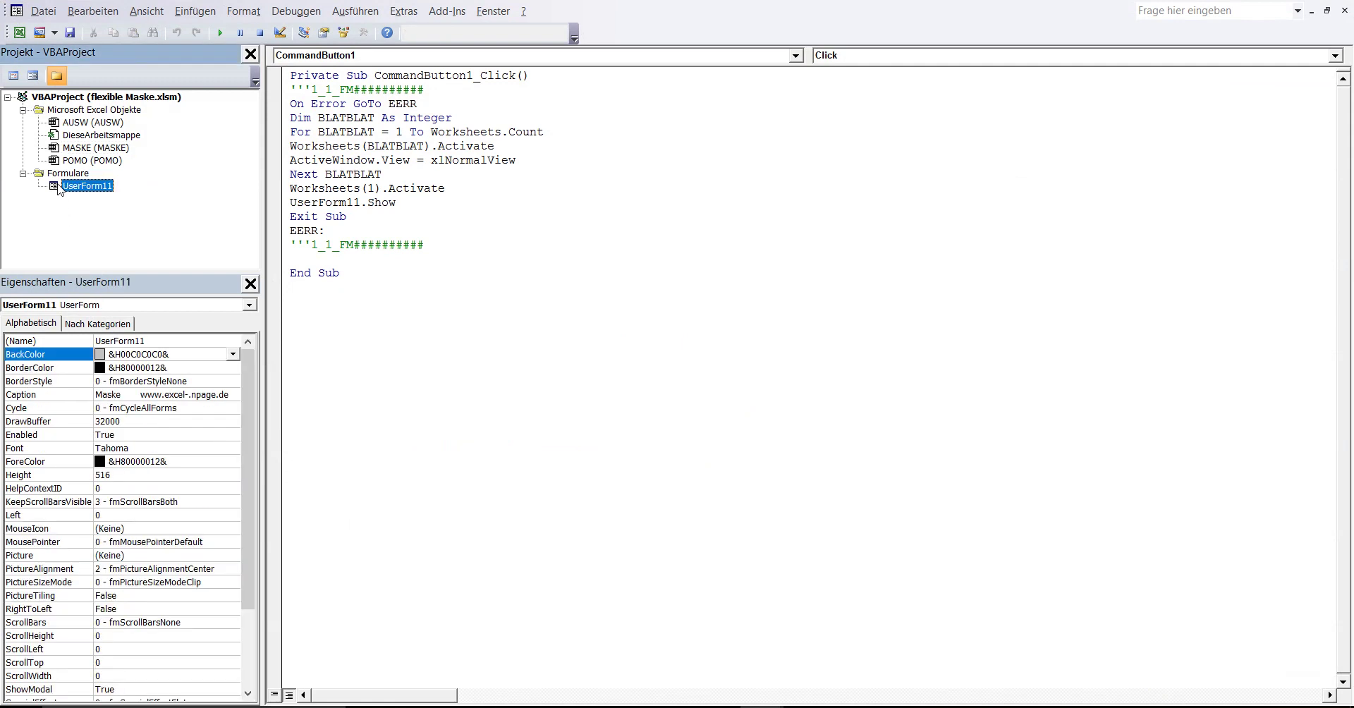
double_click(60, 187)
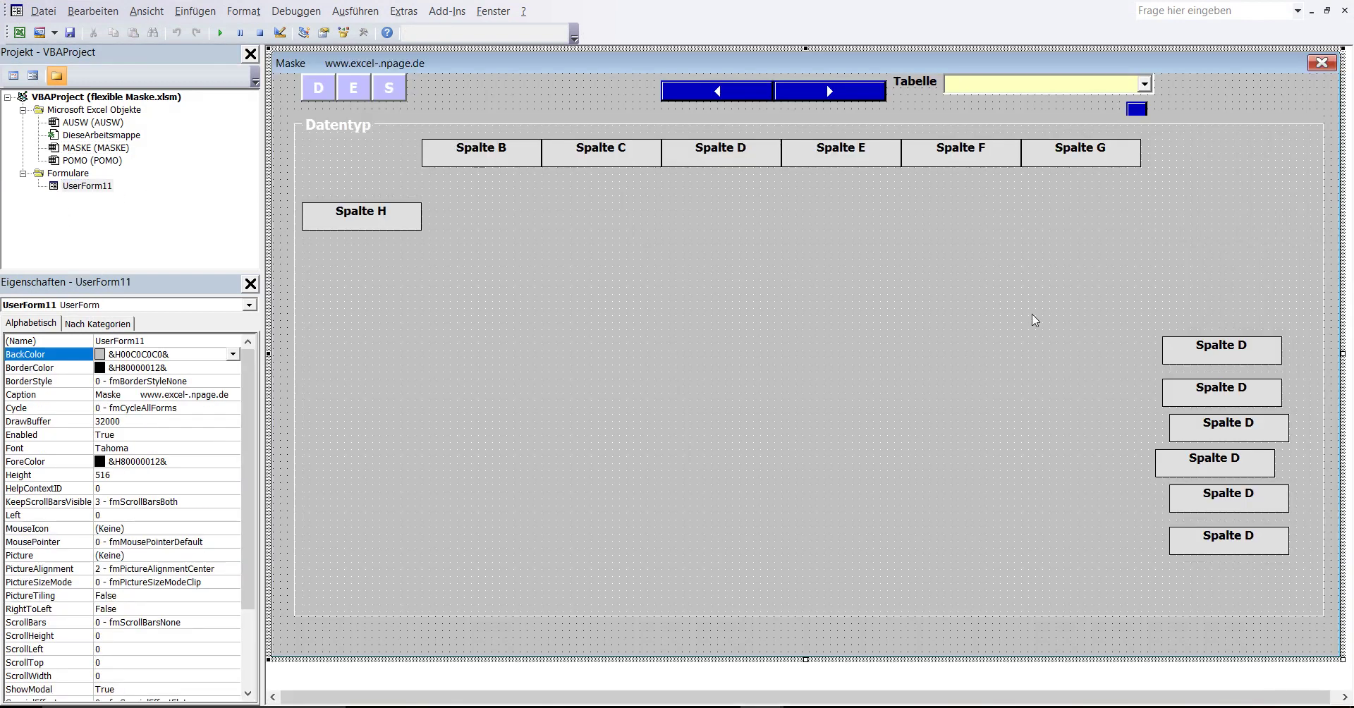
click(1200, 355)
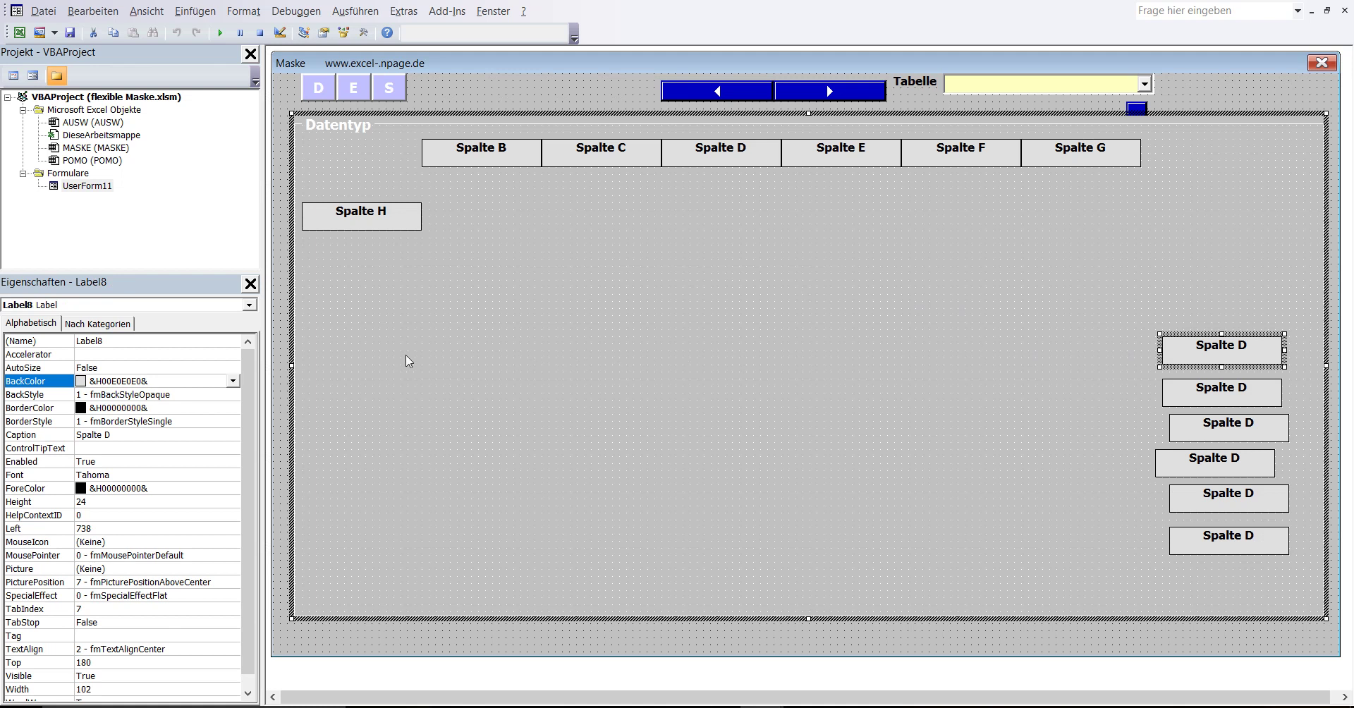
click(118, 341)
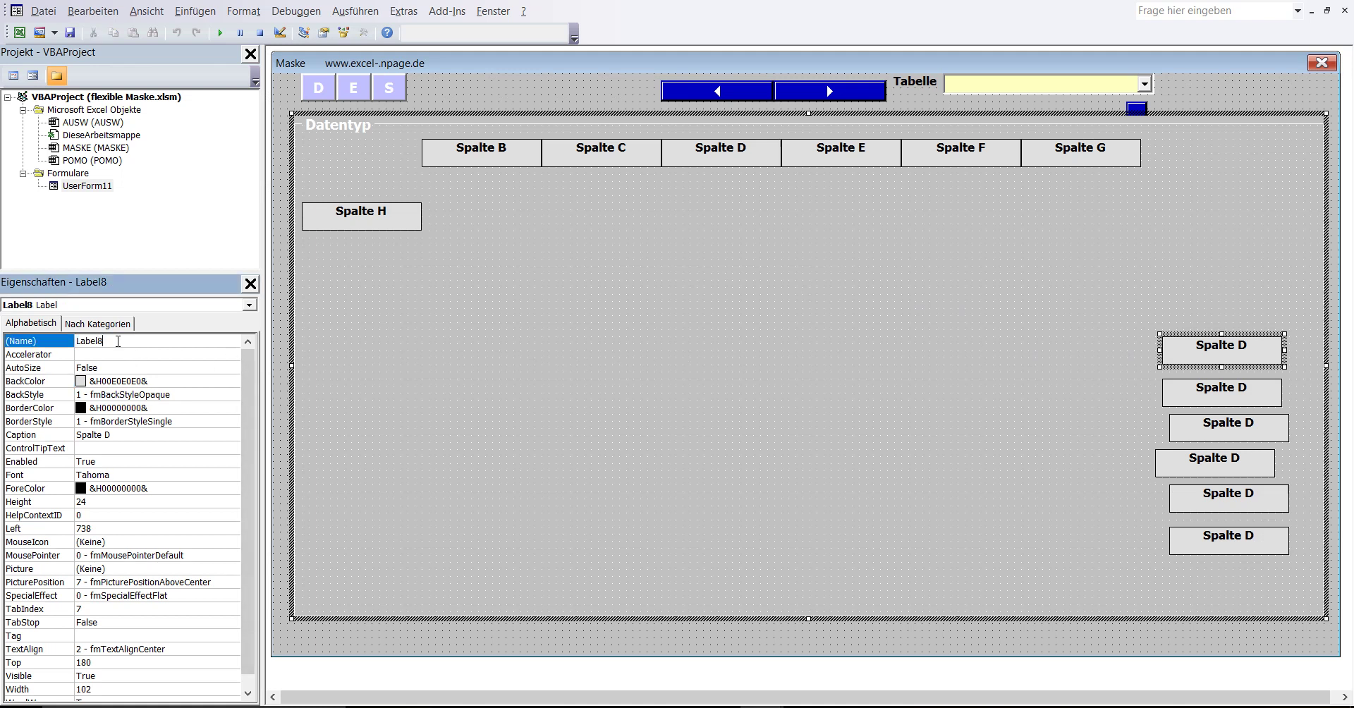
click(120, 435)
text(I)
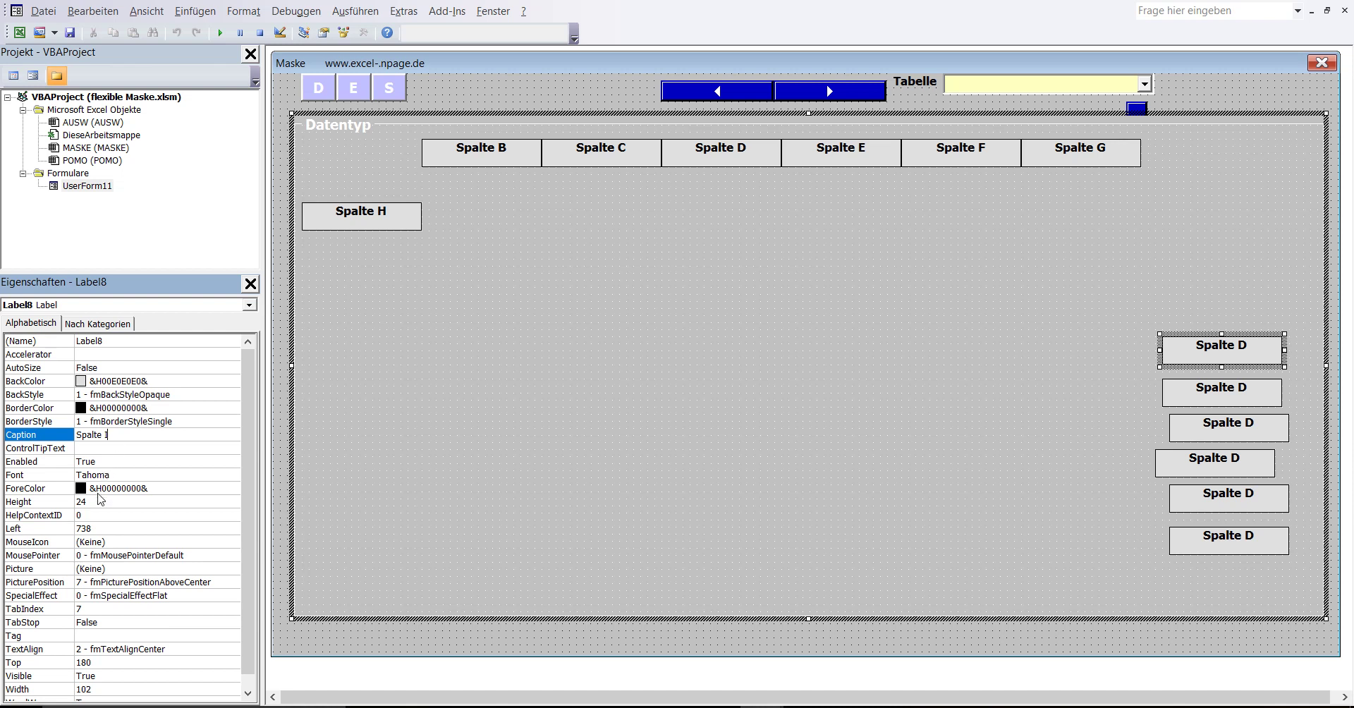
click(89, 530)
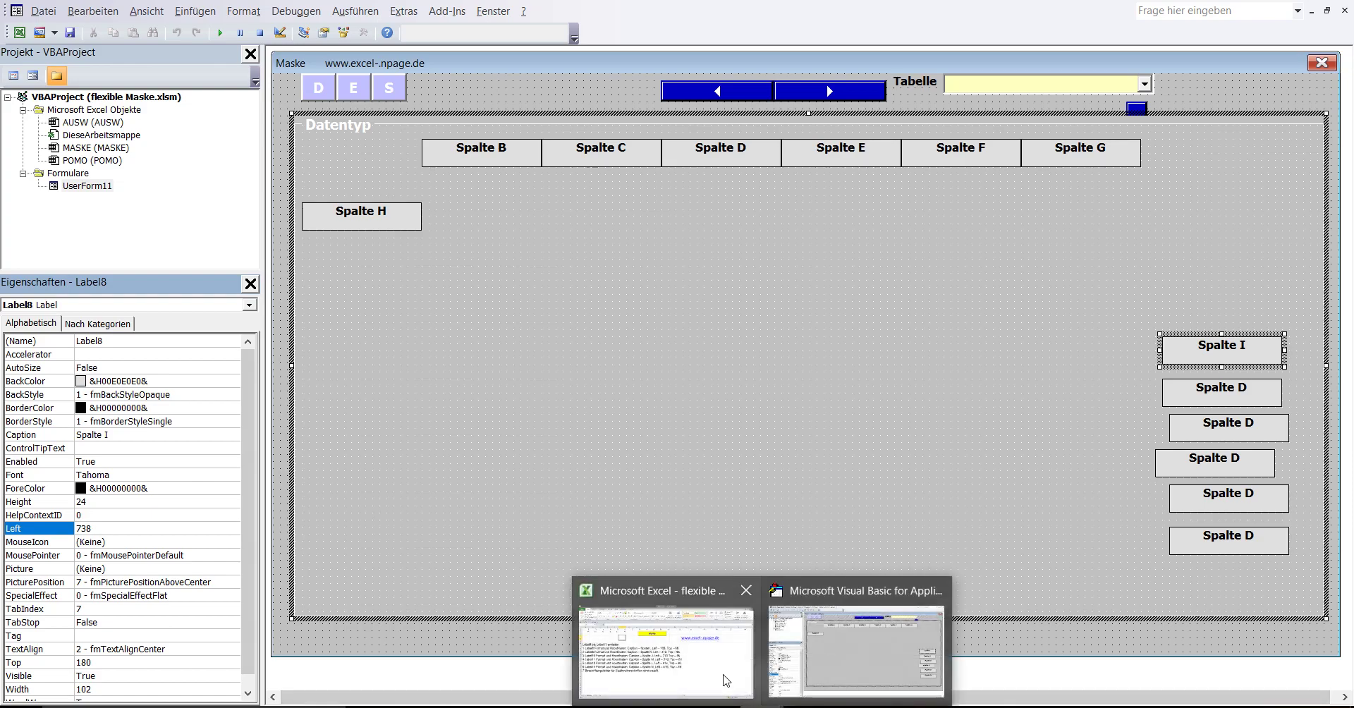
Step: Move the Spalte I label to Left 108, Top 66
click(708, 651)
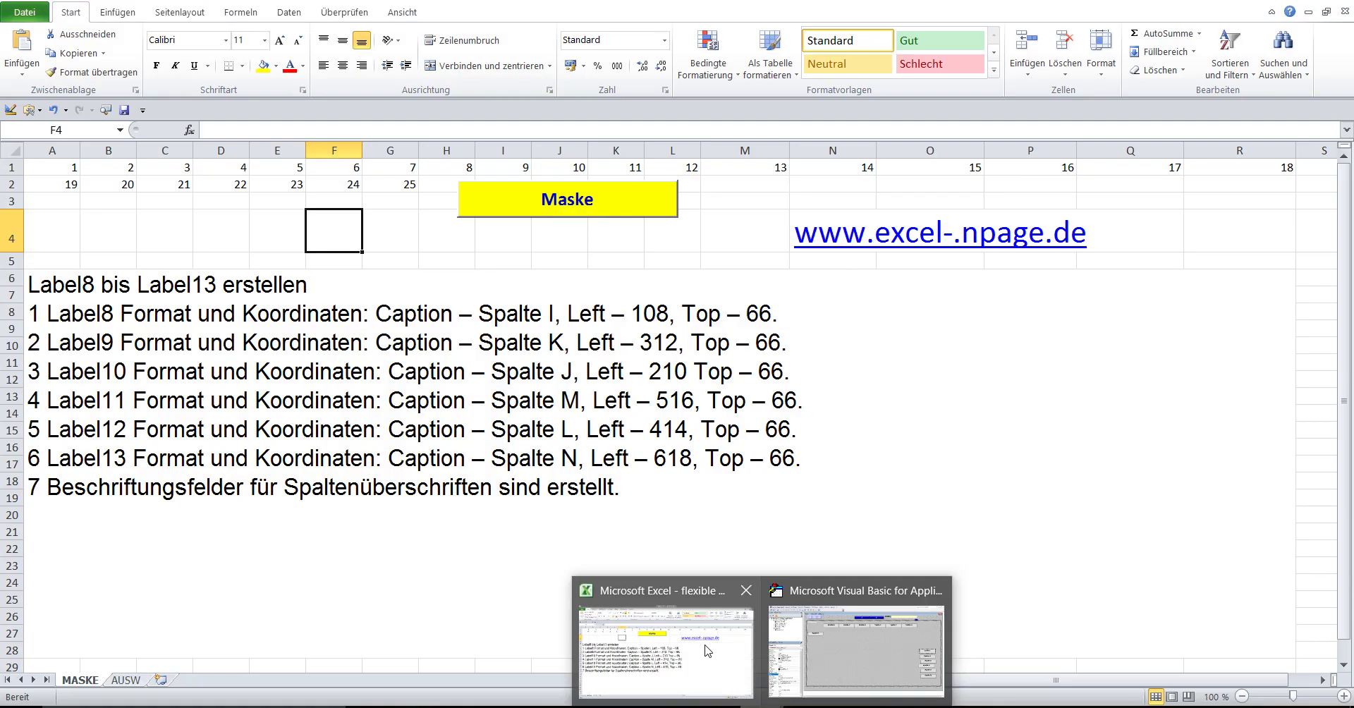
click(857, 648)
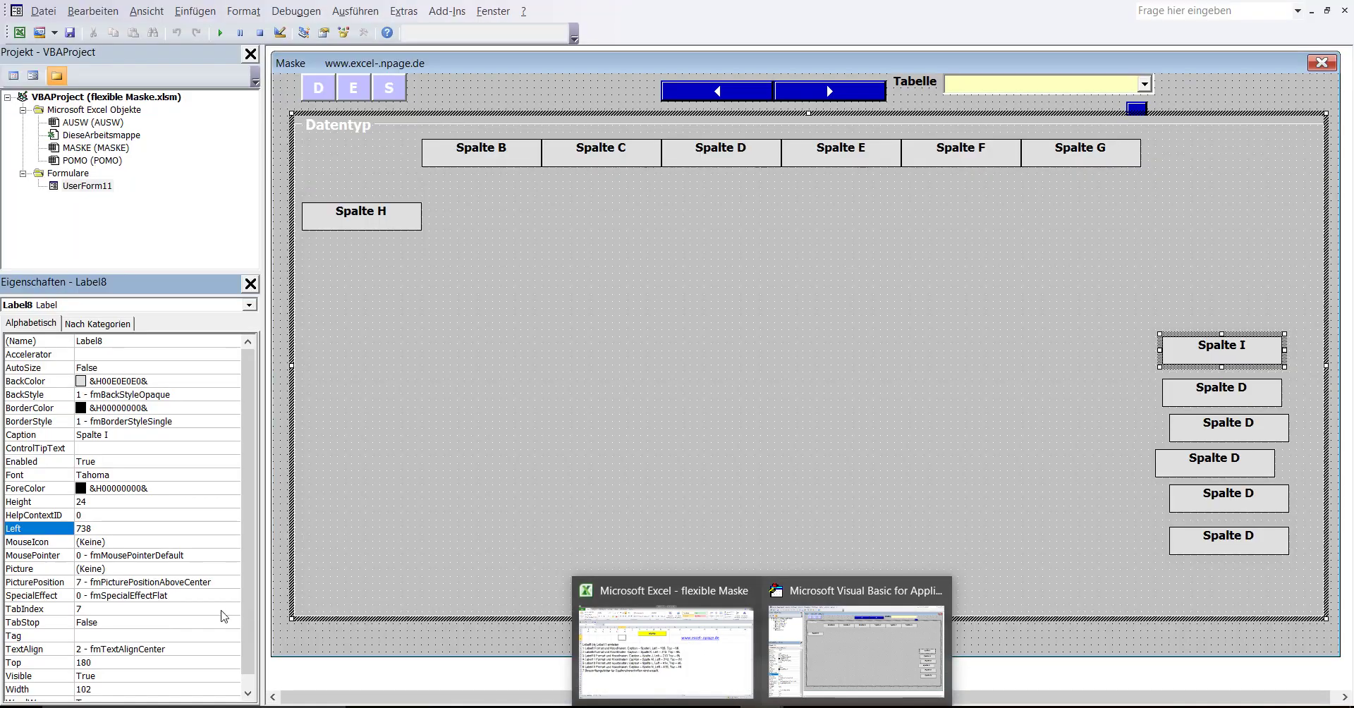
double_click(99, 528)
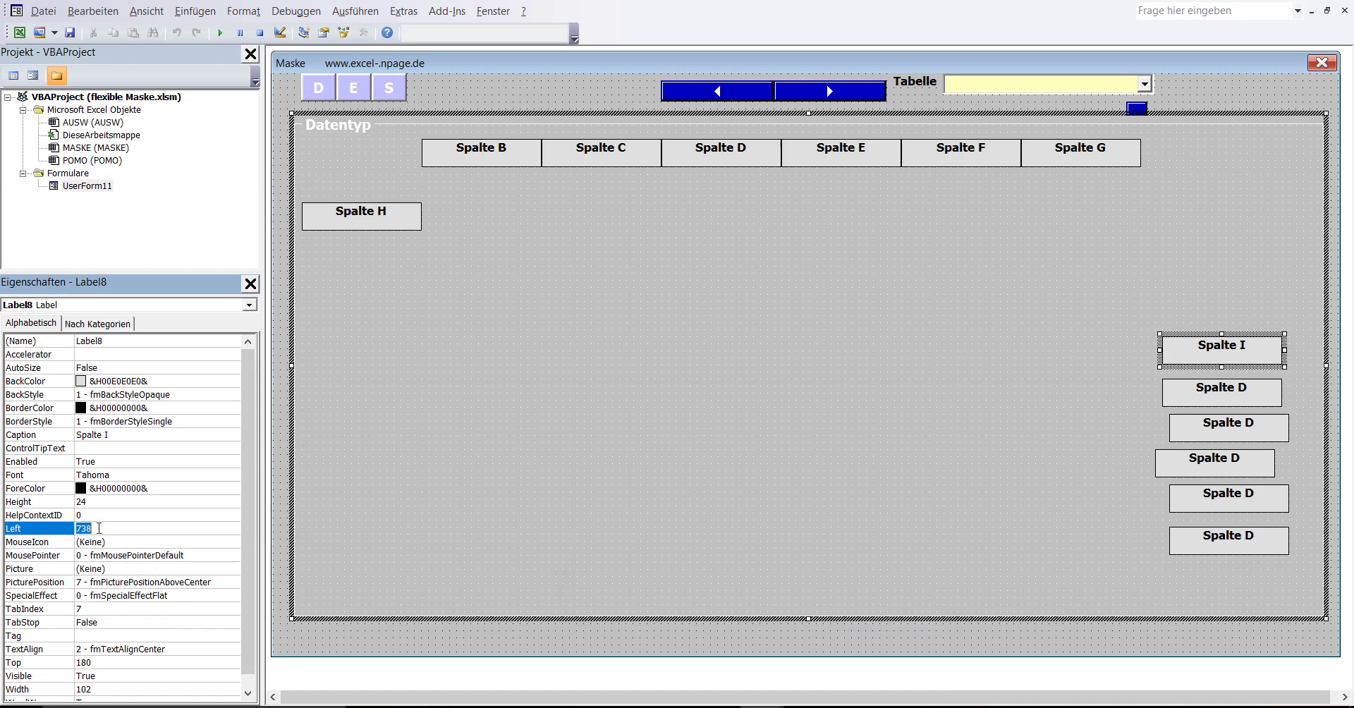
text(108)
click(102, 662)
double_click(102, 663)
text(66)
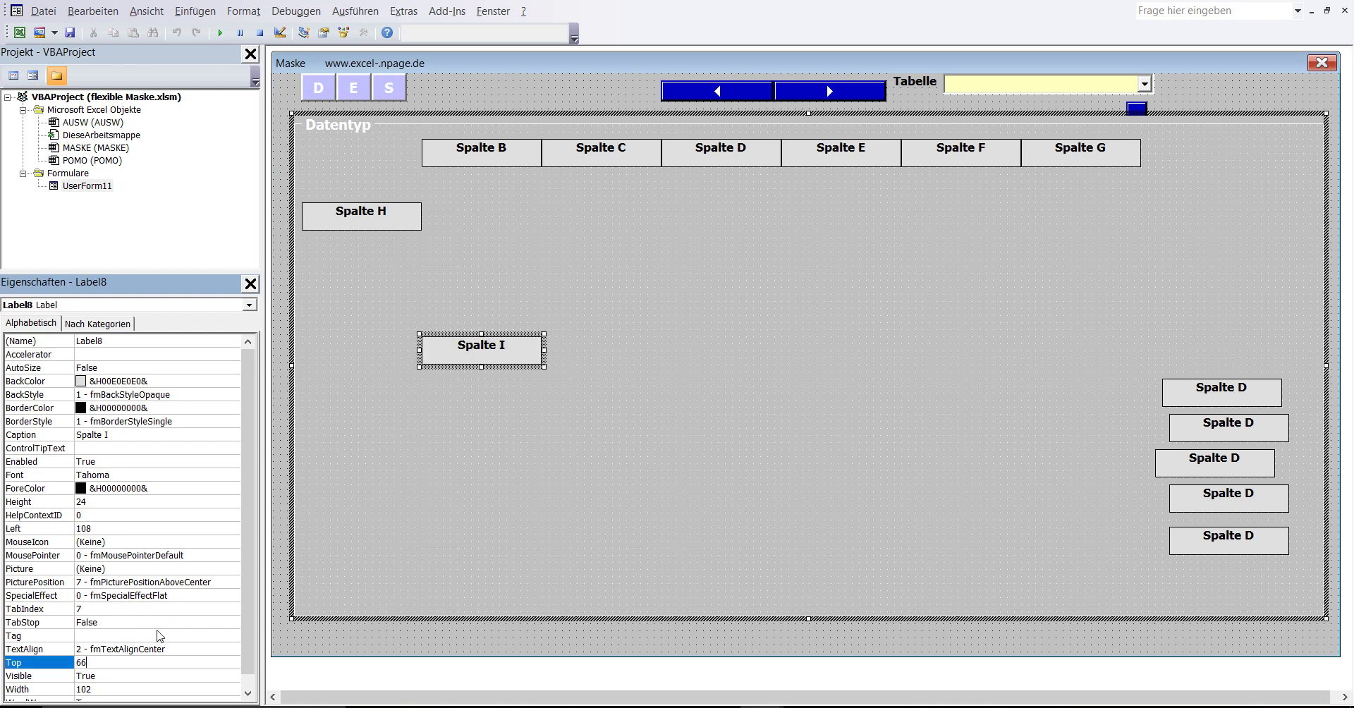
key(Return)
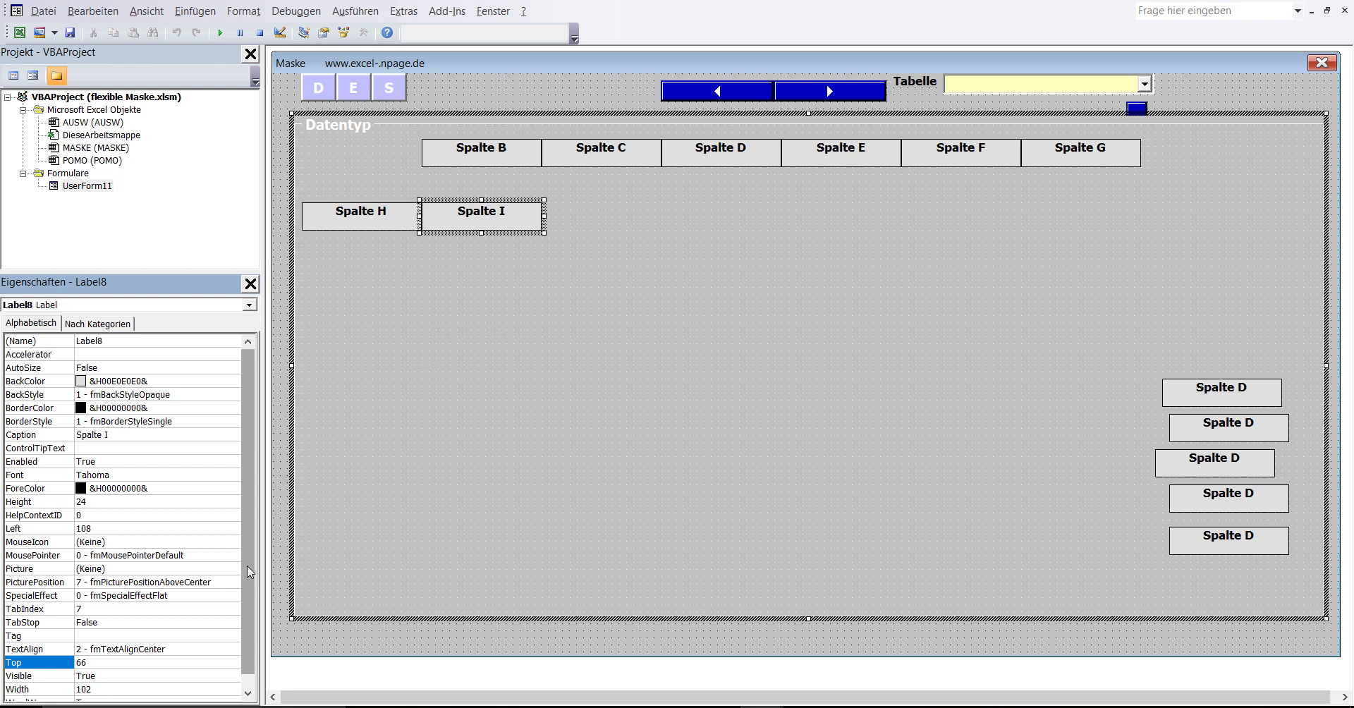
Step: Select Label9 and bring the Excel instruction sheet forward
click(1236, 397)
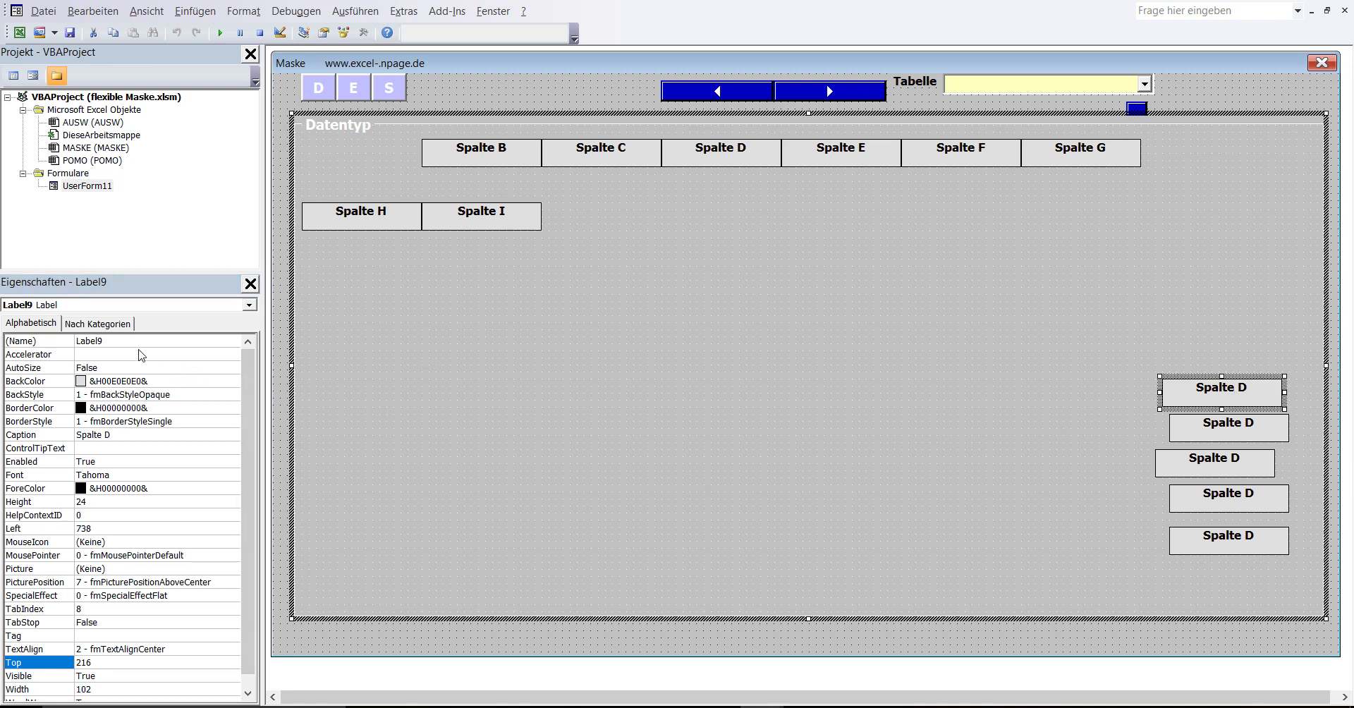
click(126, 341)
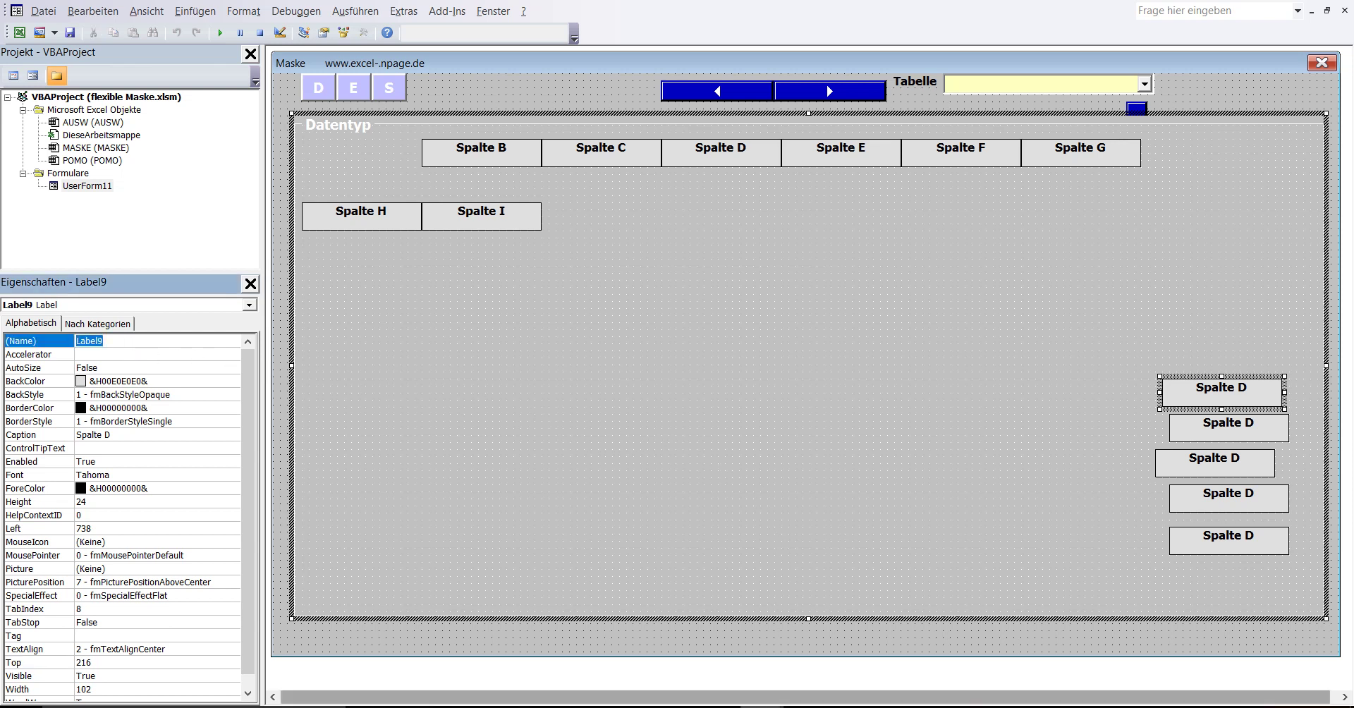
click(659, 620)
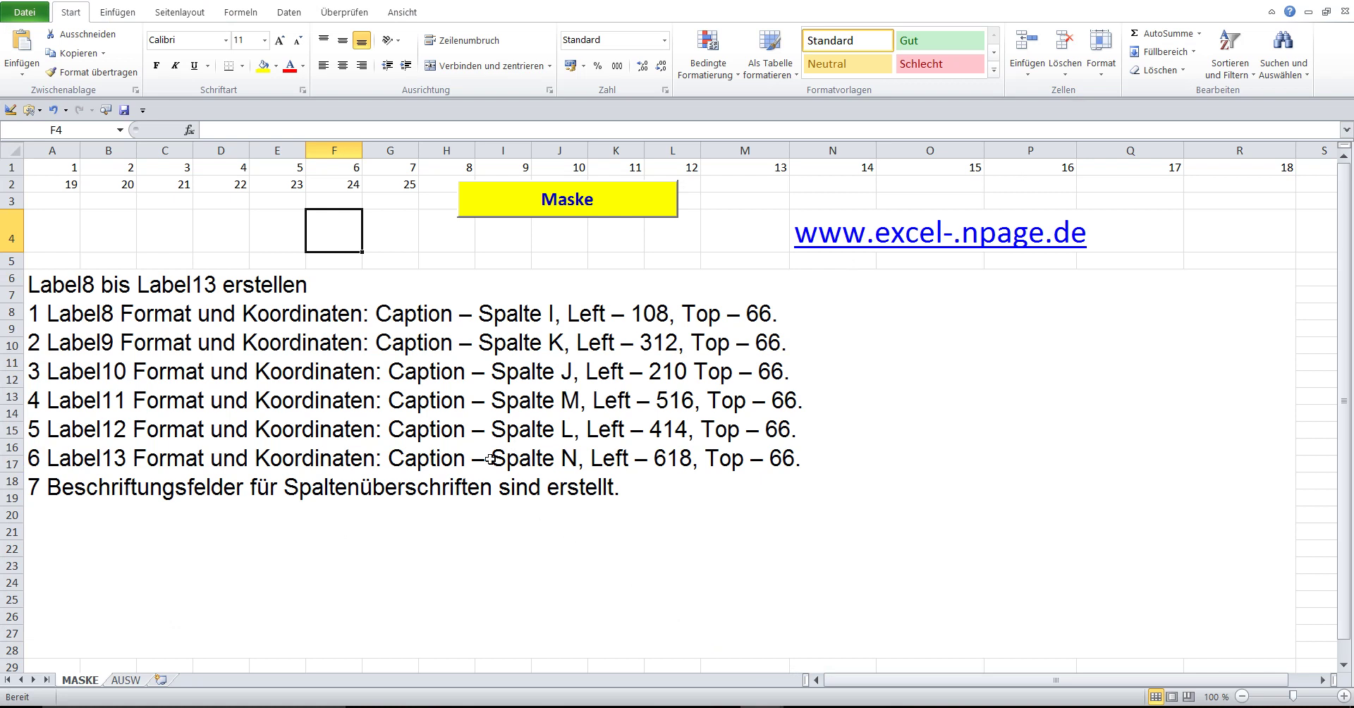
Step: Read the Label9 instruction line in A6 and return to the UserForm11 designer
double_click(394, 341)
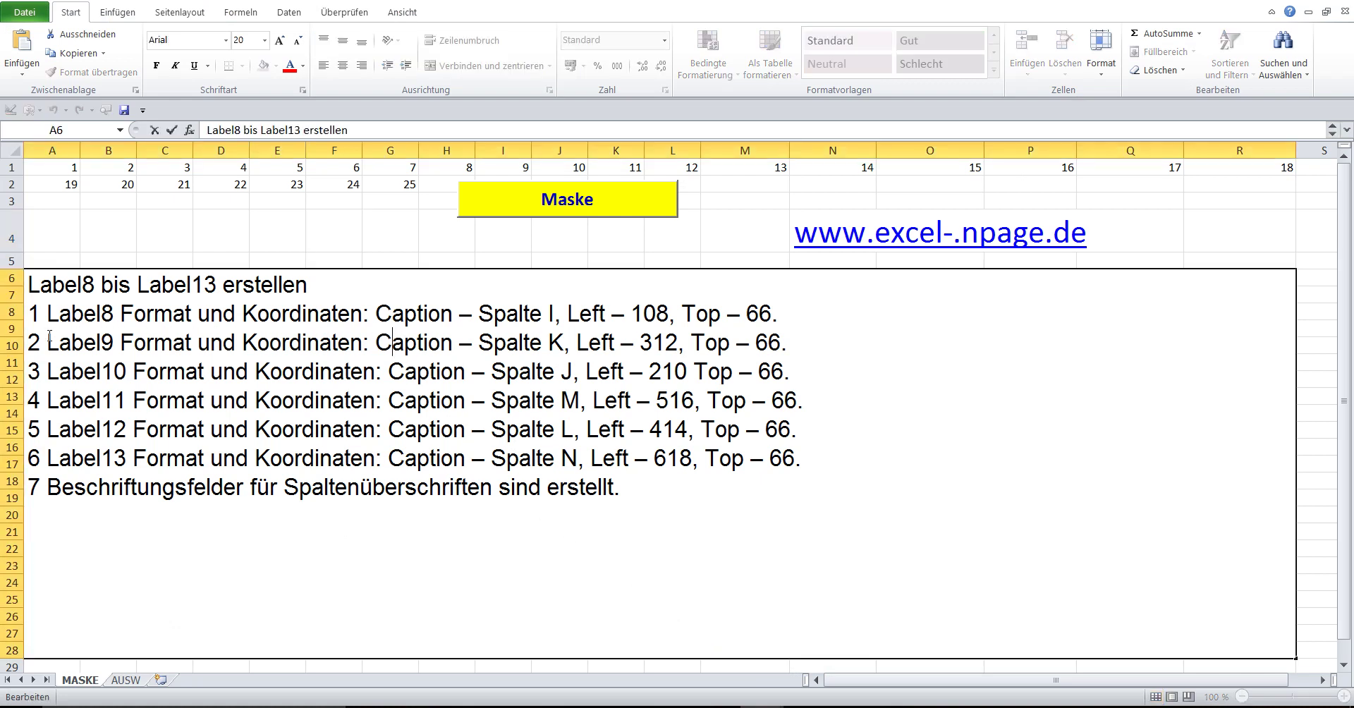
drag(28, 342, 808, 343)
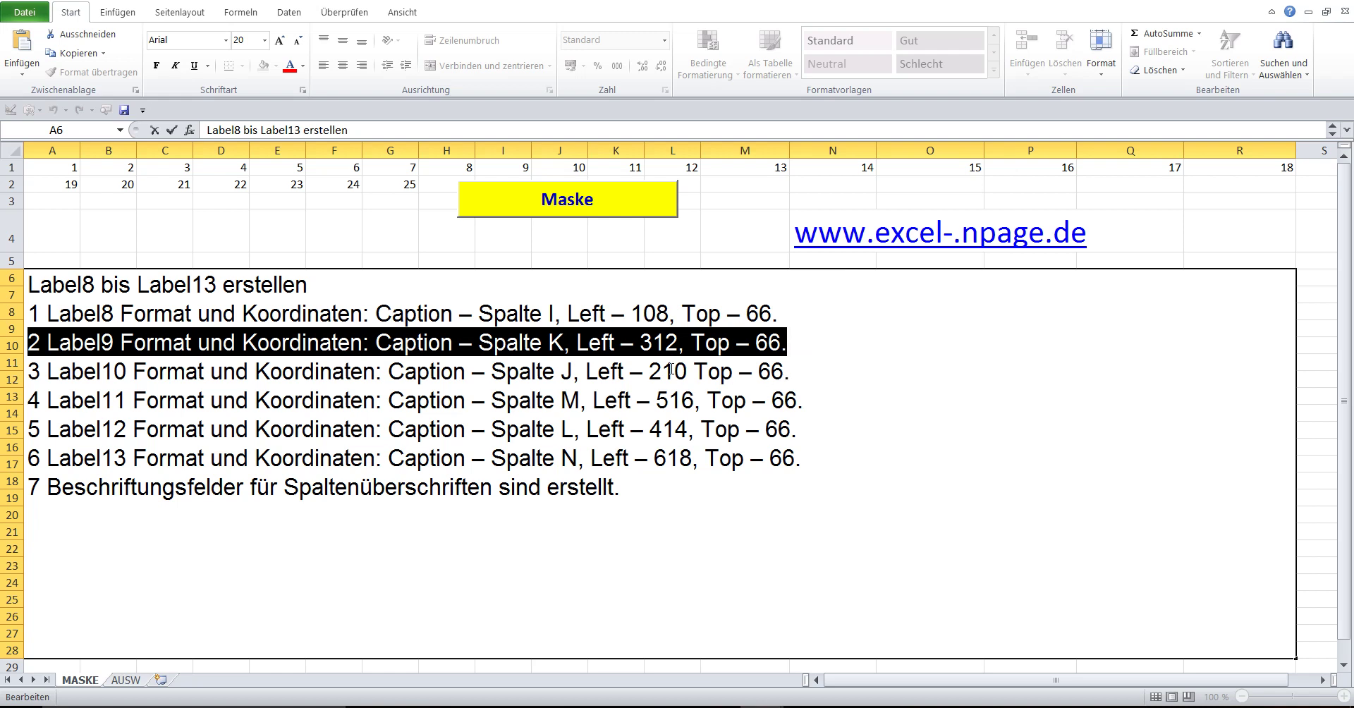
click(386, 229)
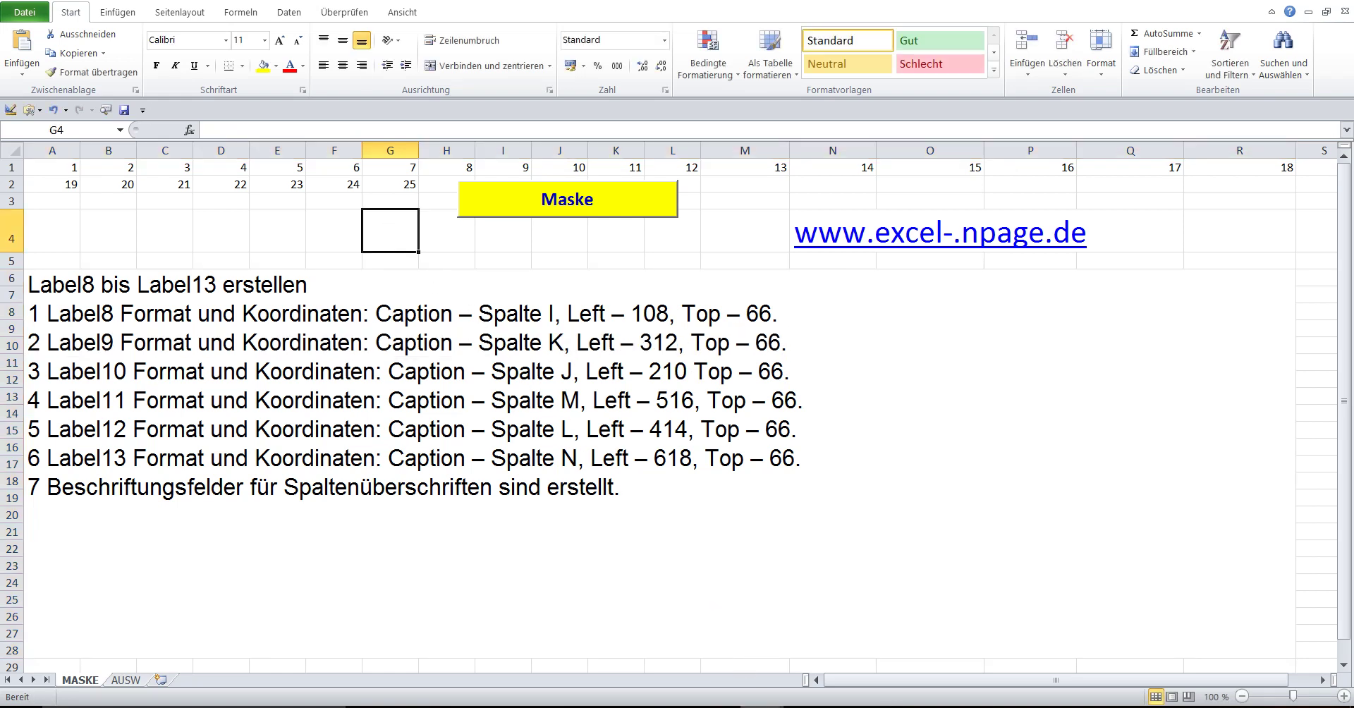
click(855, 656)
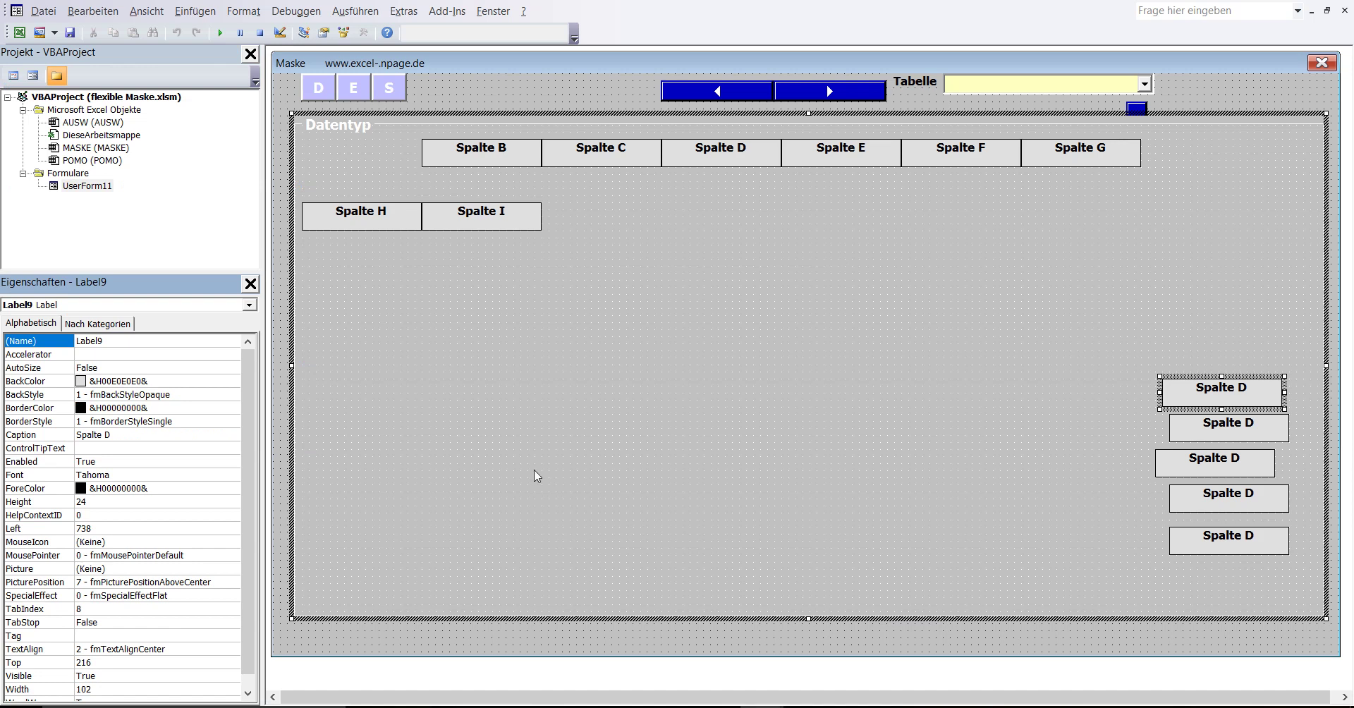
Step: Change Label9's caption to Spalte K
click(123, 340)
double_click(124, 339)
click(121, 435)
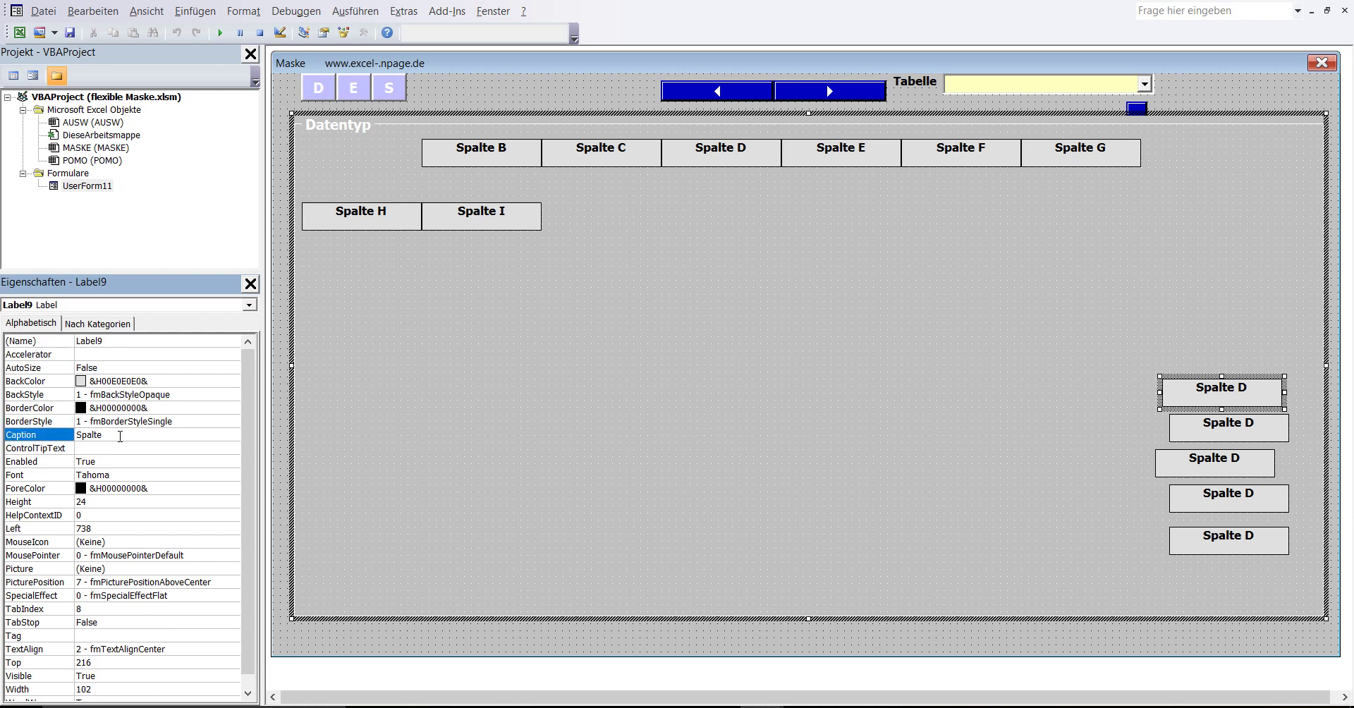
text(K)
click(104, 529)
Step: Move the Spalte K label to Left 312, Top 66
double_click(104, 528)
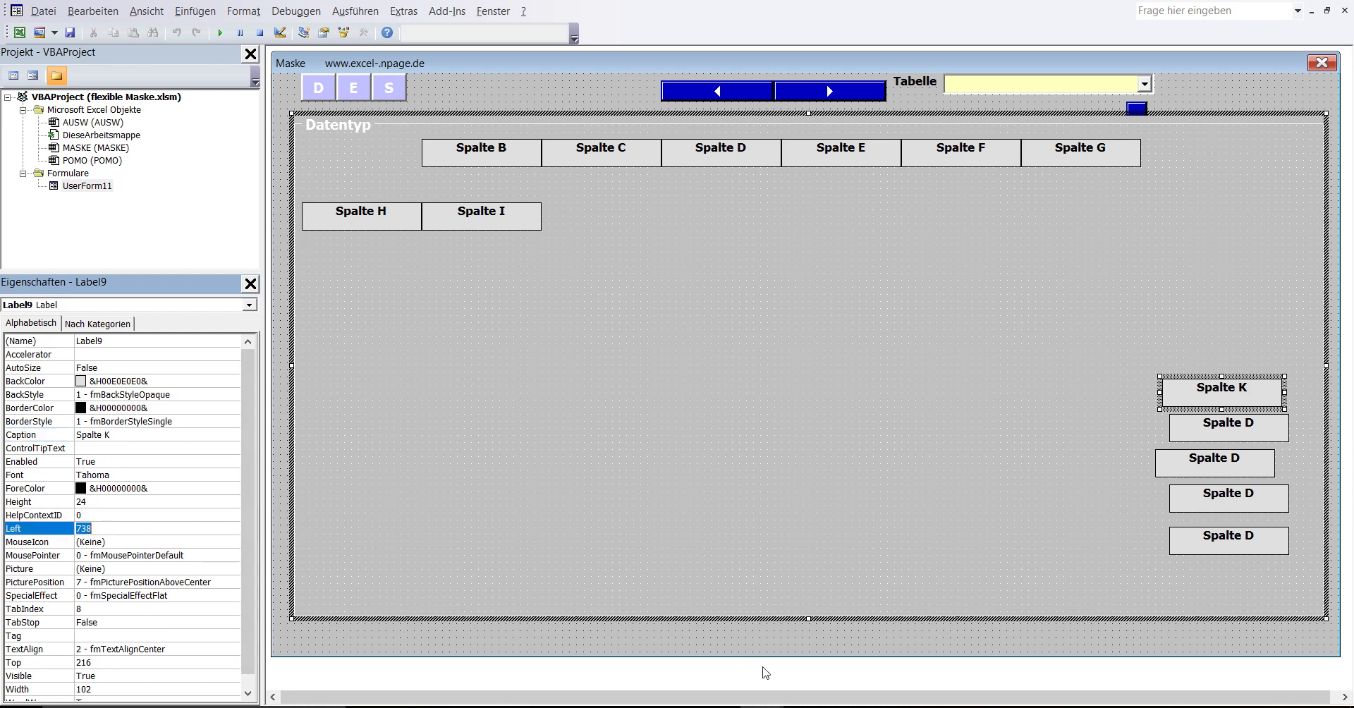
mouse_move(761, 698)
click(708, 665)
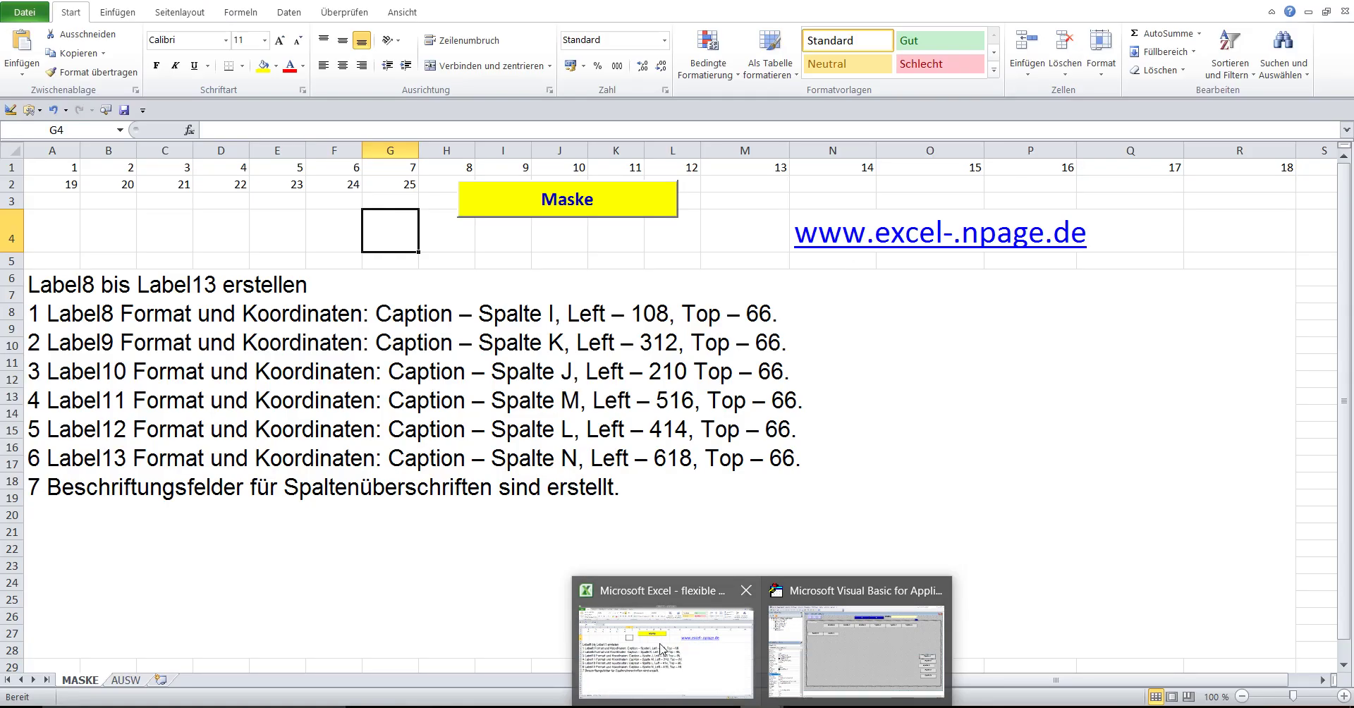
click(860, 642)
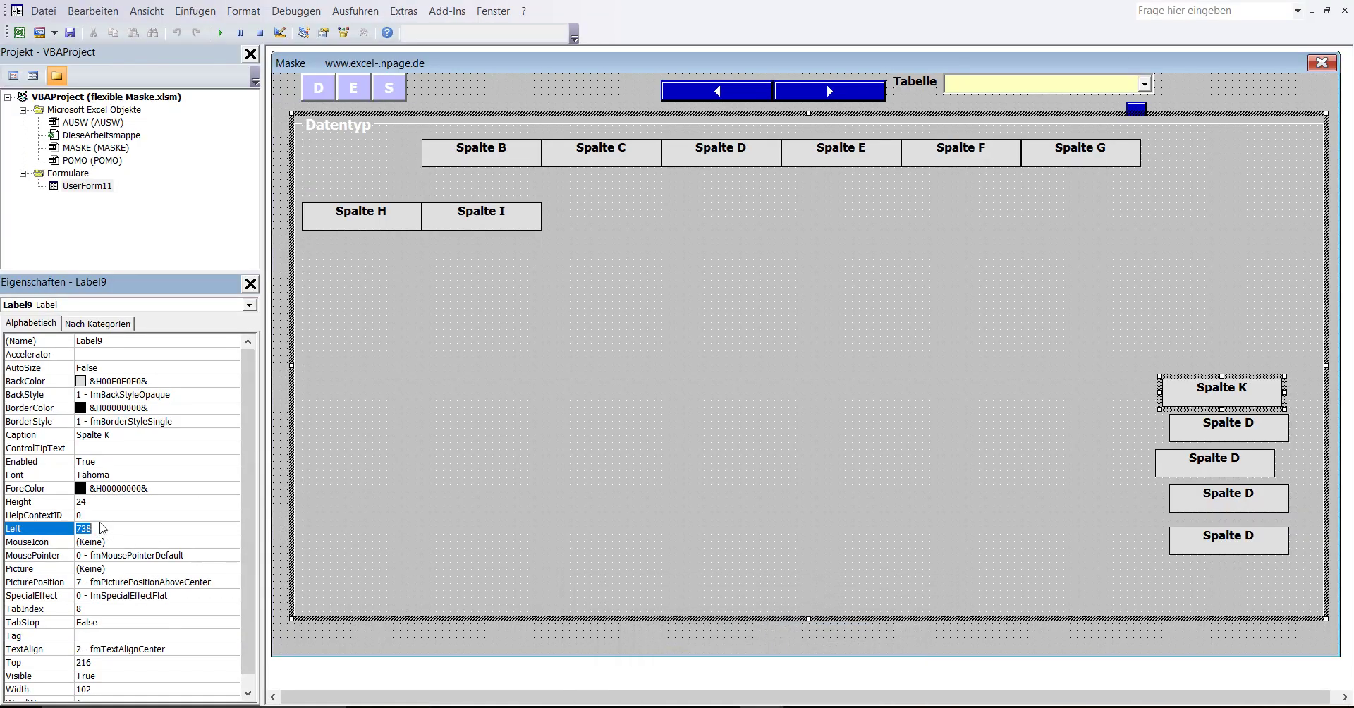
text(312)
click(100, 663)
double_click(101, 663)
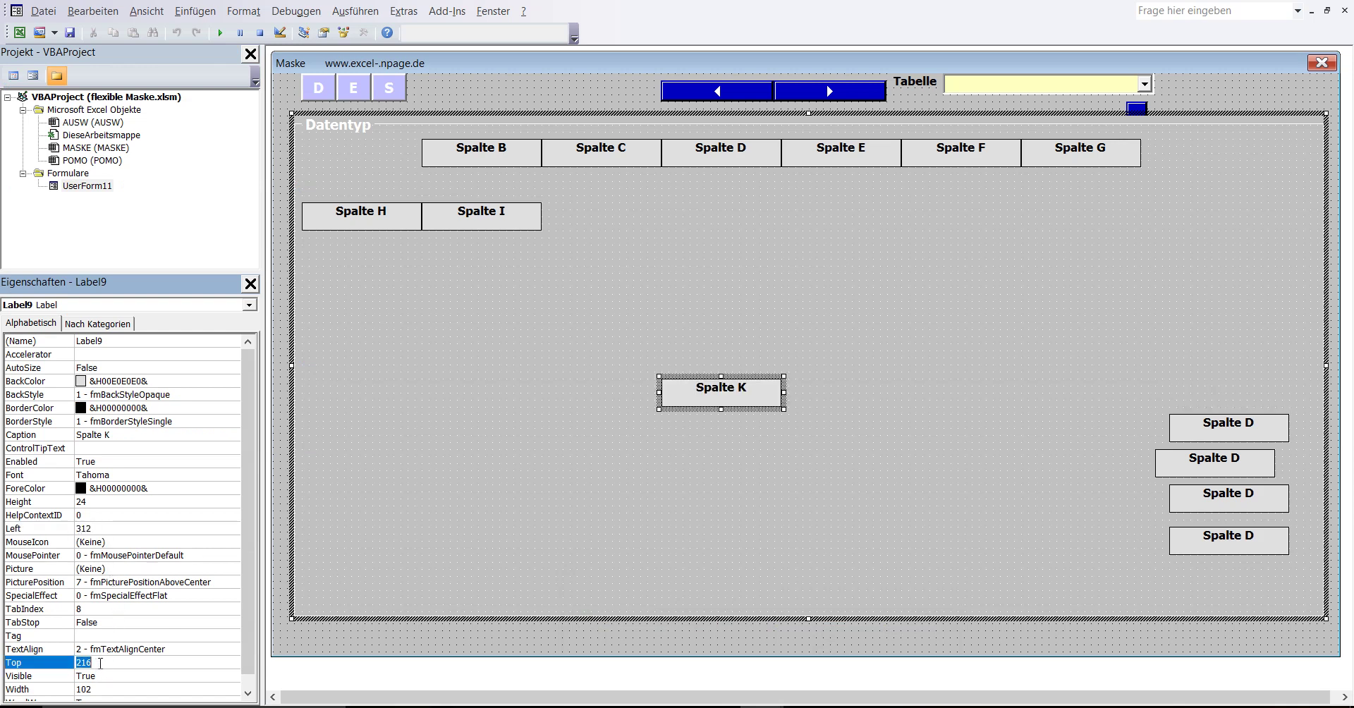
text(66)
click(245, 611)
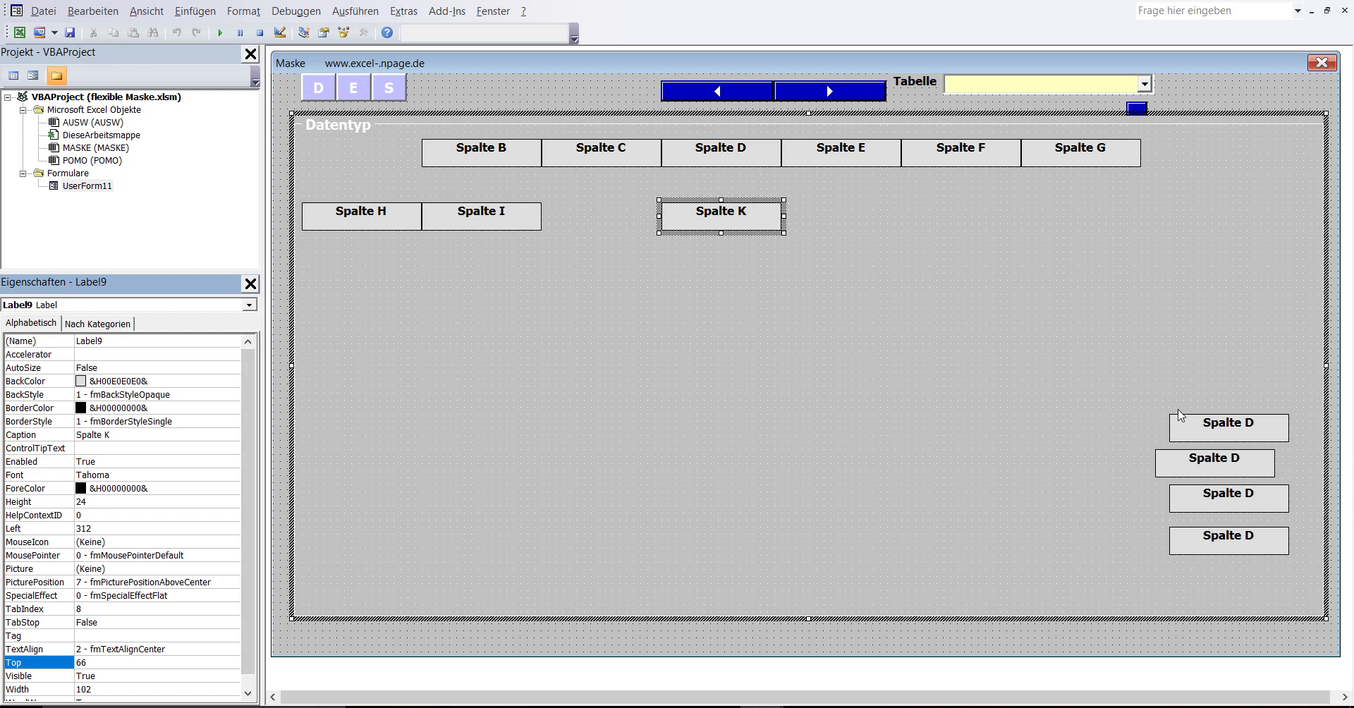
Step: Select Label10 and bring the Excel instruction sheet forward
click(1200, 425)
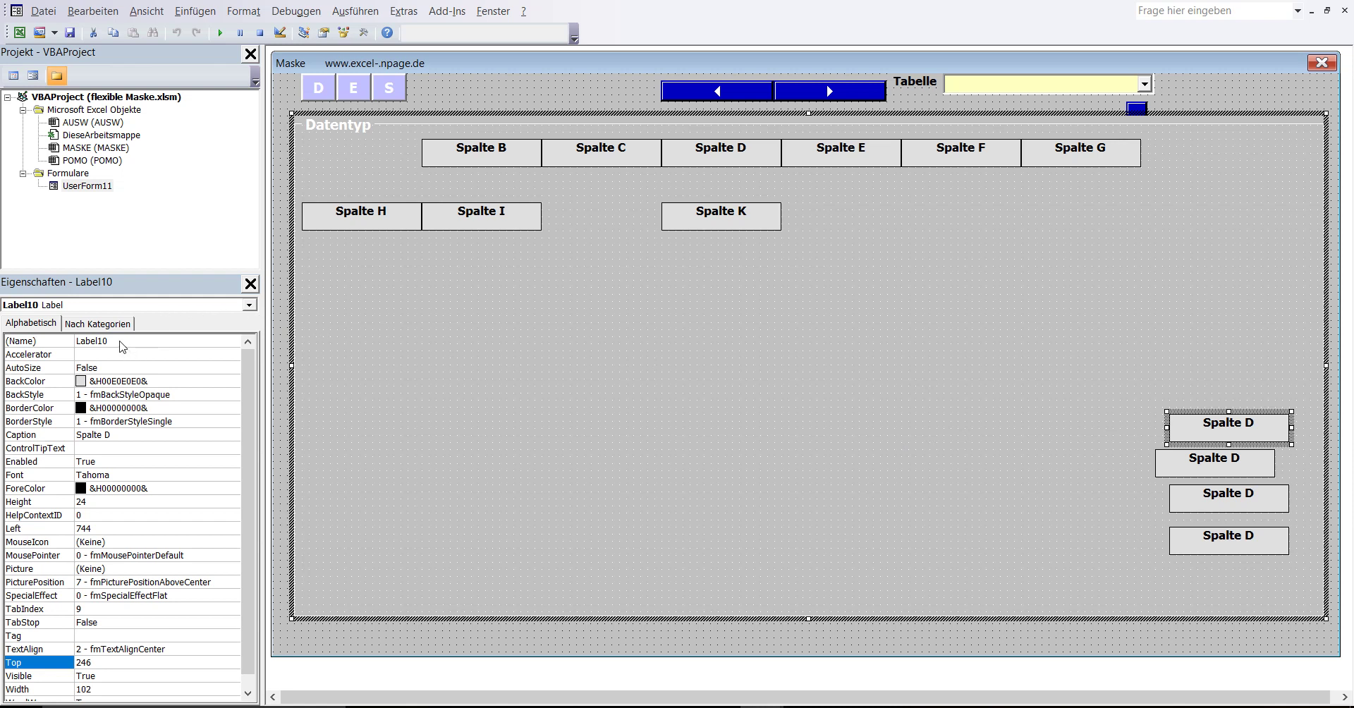
double_click(120, 341)
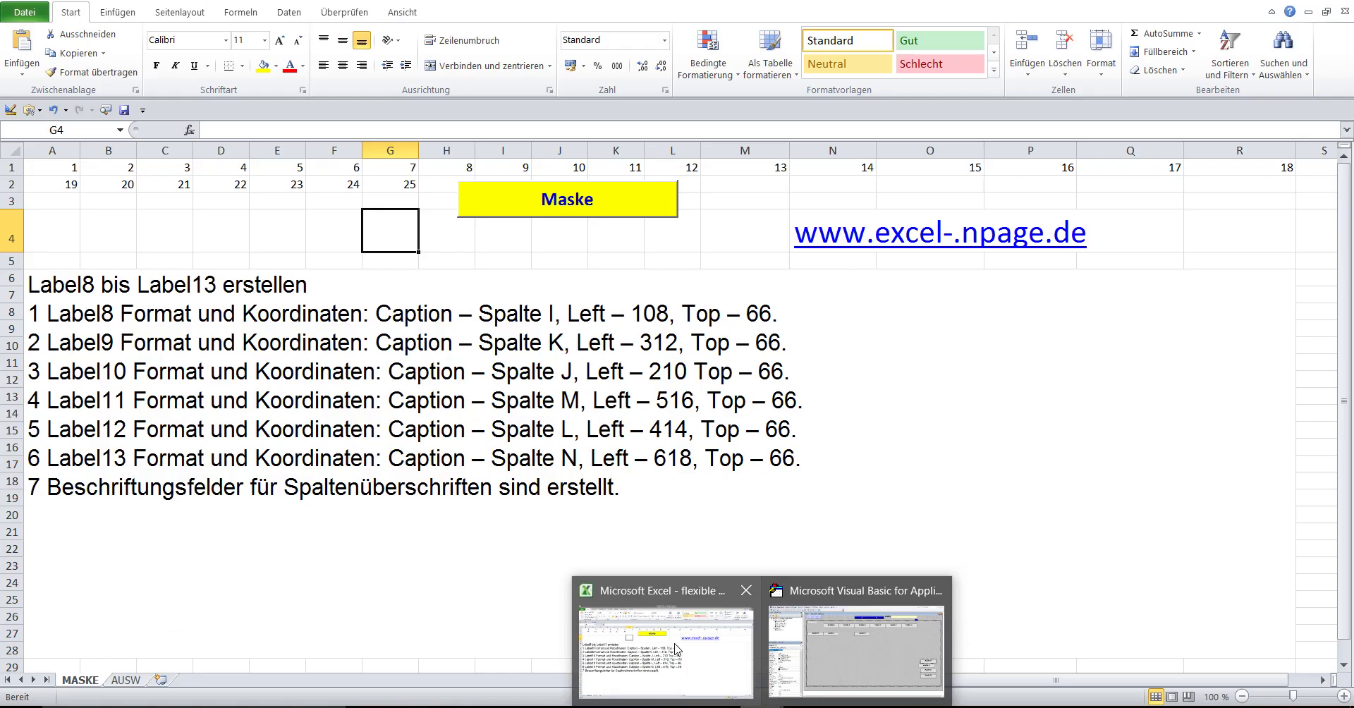
click(680, 652)
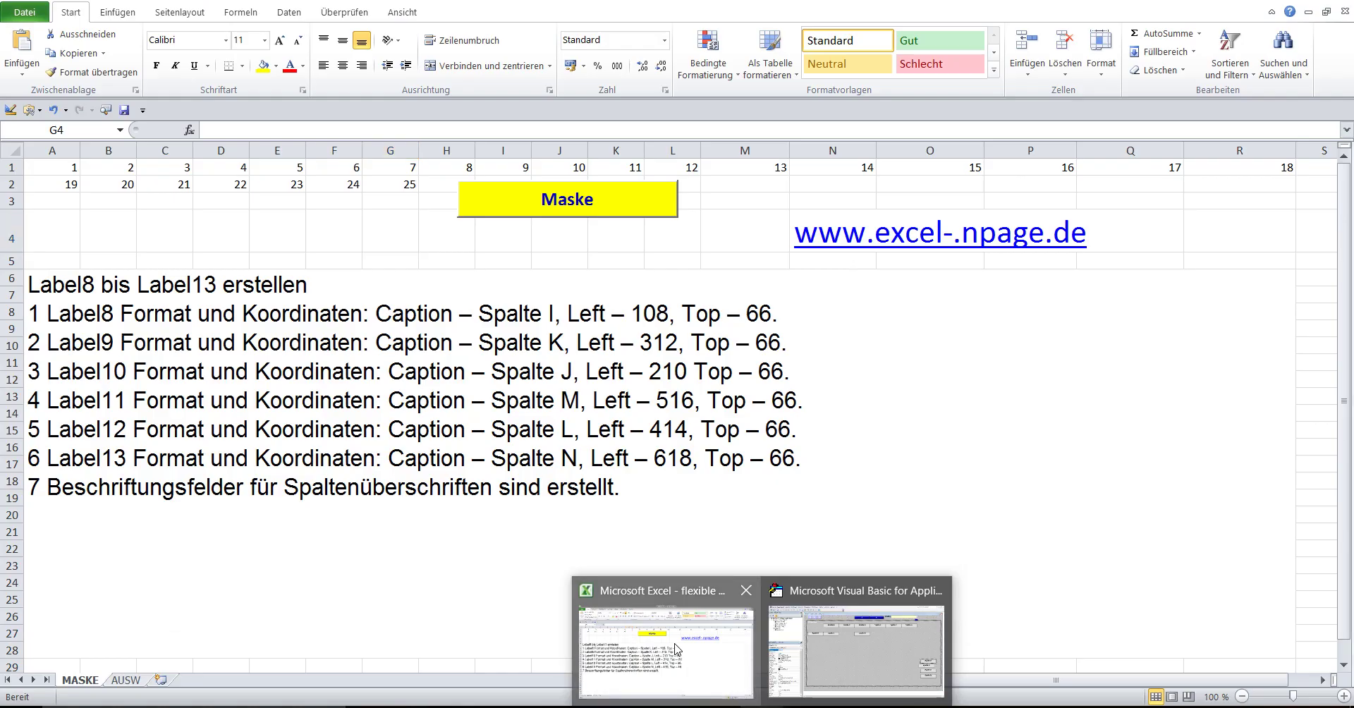
Step: Read the Label10 instruction line in A6, then return to the UserForm designer
double_click(303, 371)
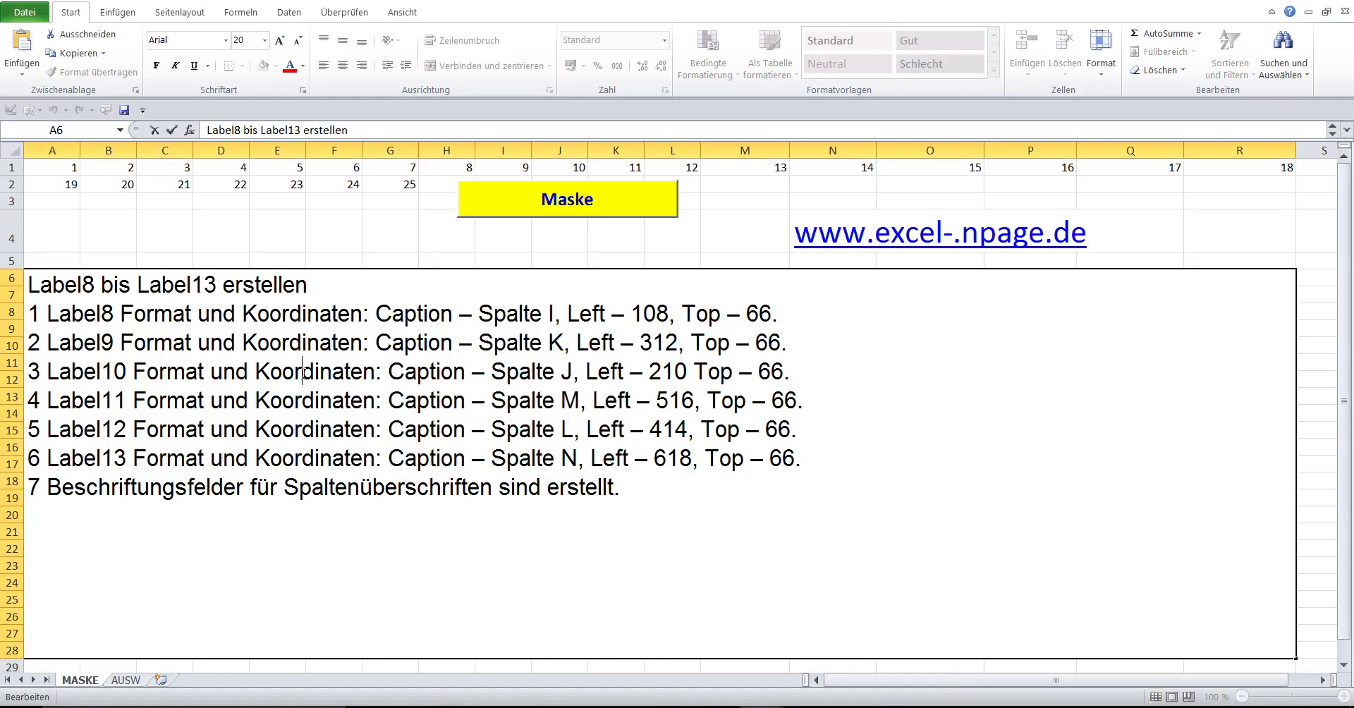
drag(31, 371, 792, 371)
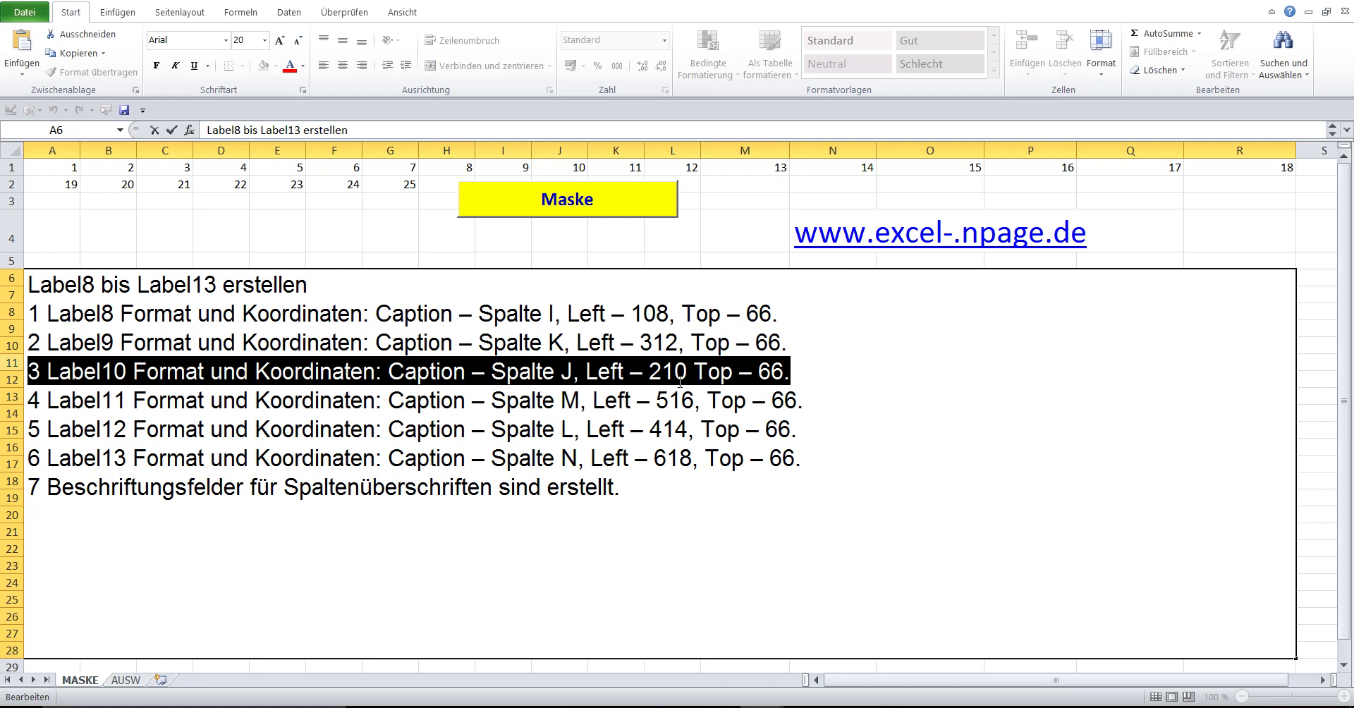
click(343, 233)
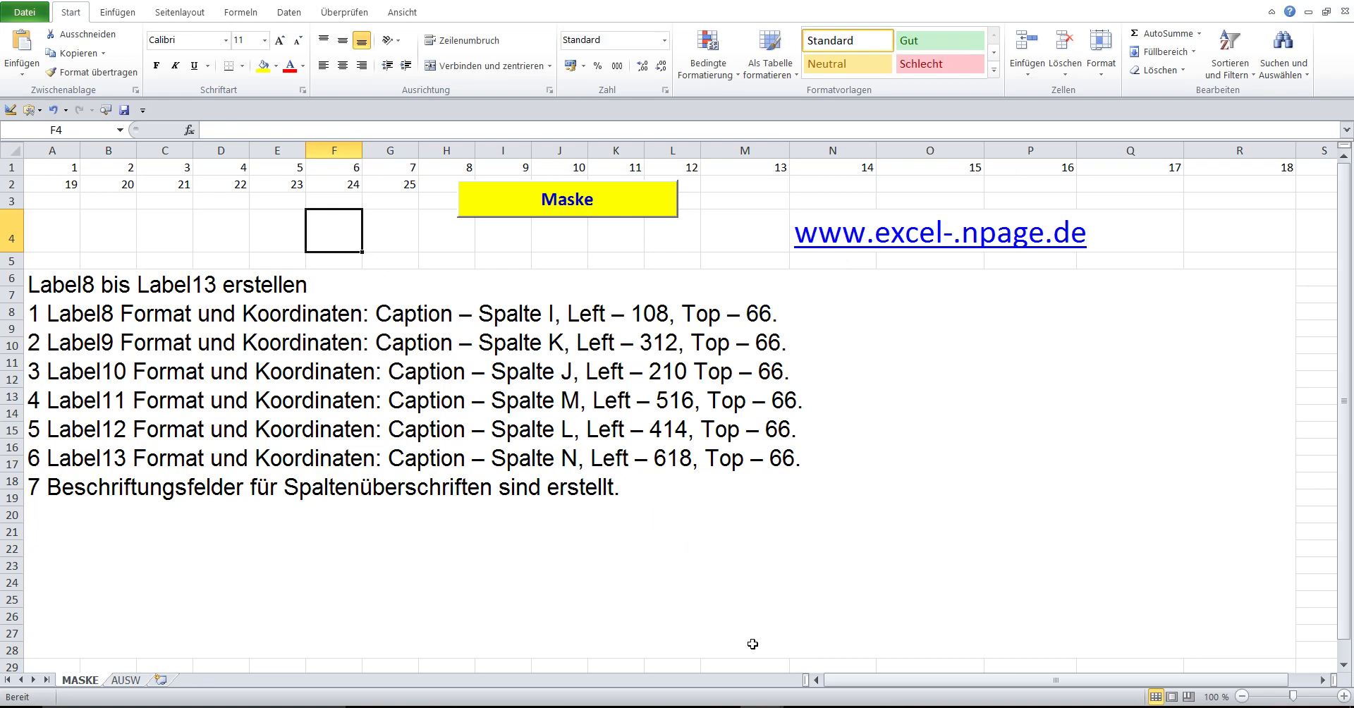
click(832, 644)
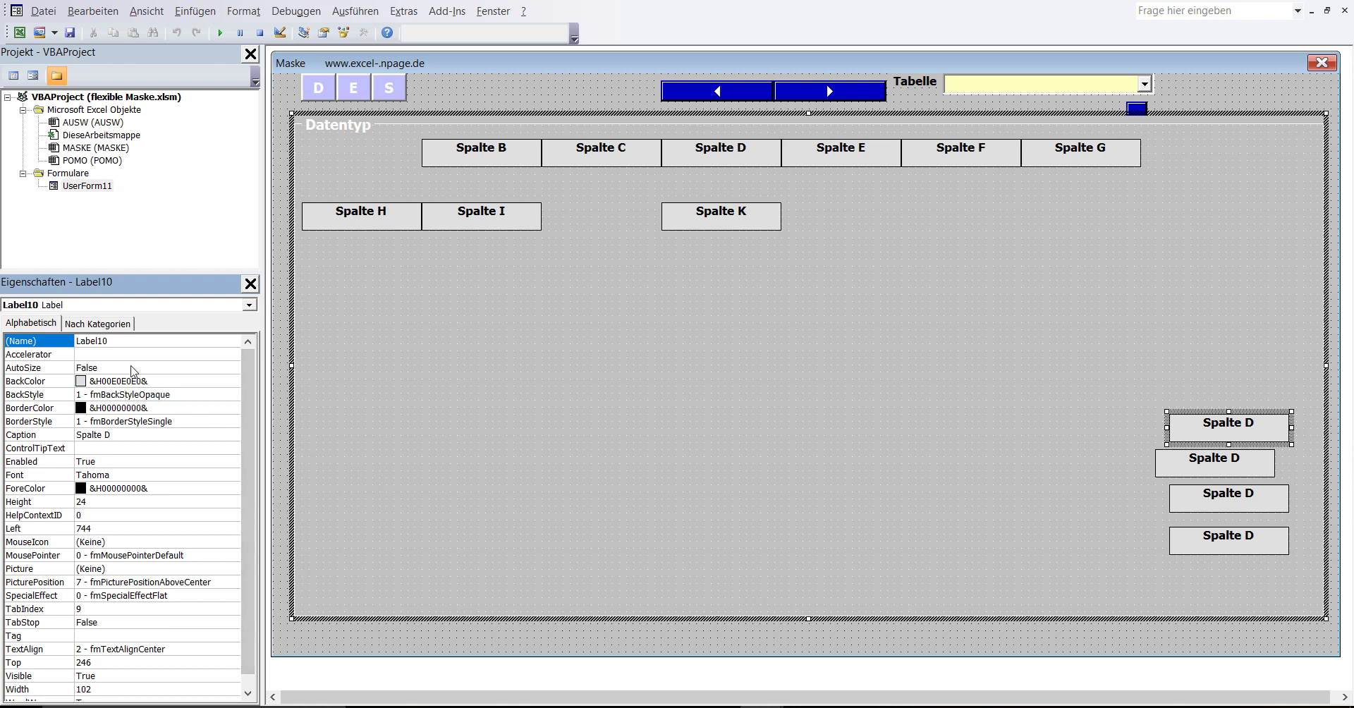
Step: Change Label10's caption to Spalte J
double_click(113, 342)
click(118, 438)
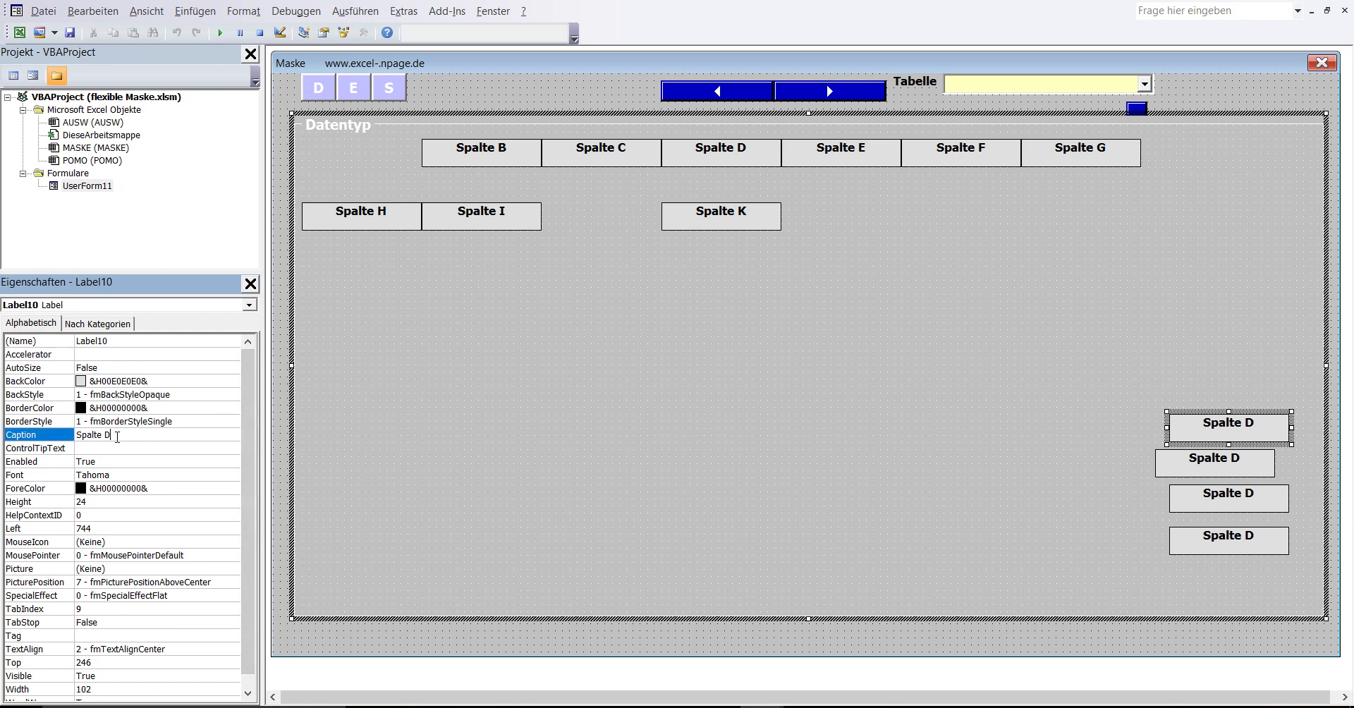
text(J)
click(105, 528)
Step: Move the Spalte J label to Left 210, Top 66
double_click(105, 529)
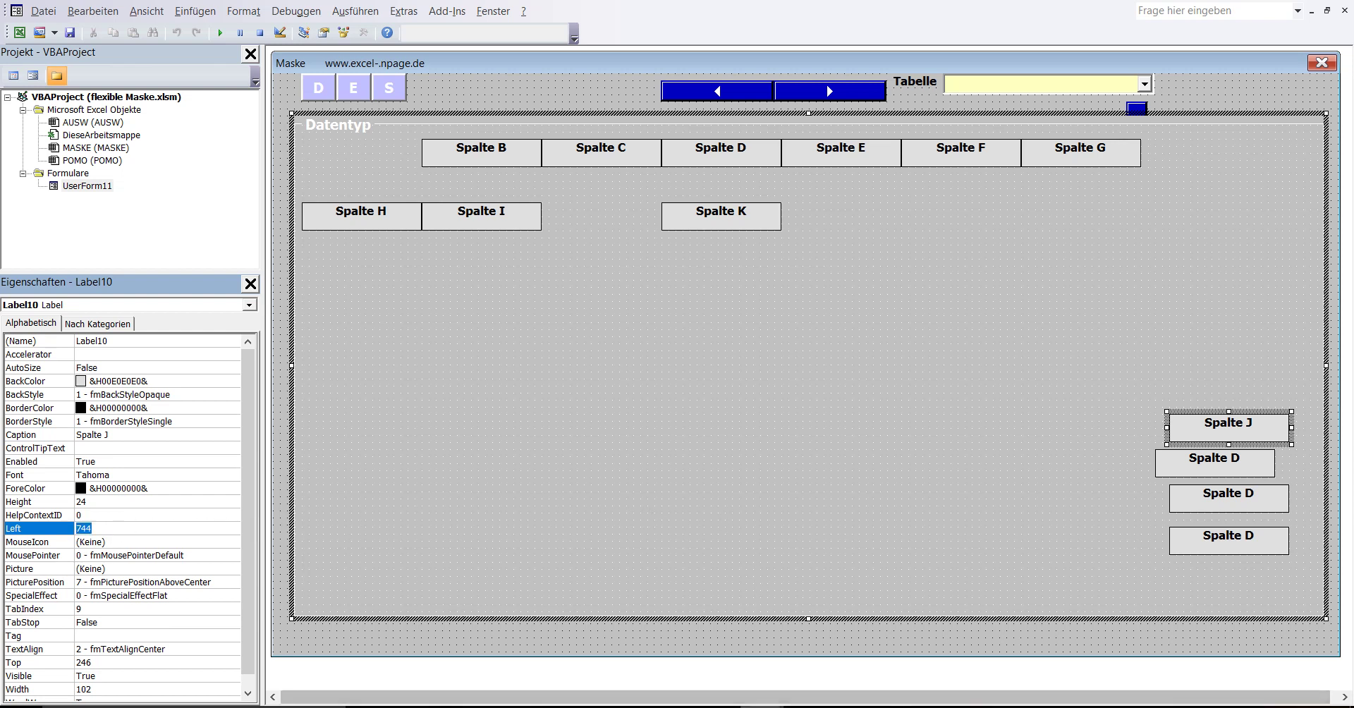
click(681, 661)
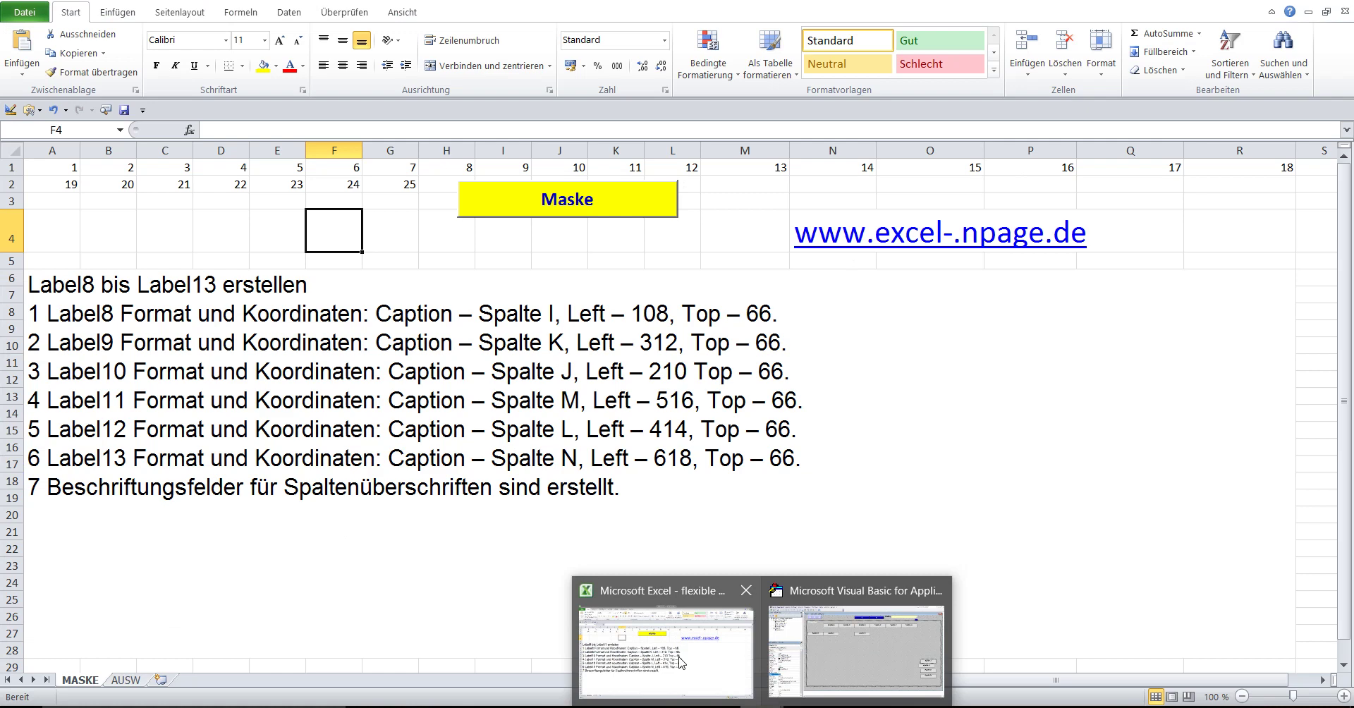
click(857, 652)
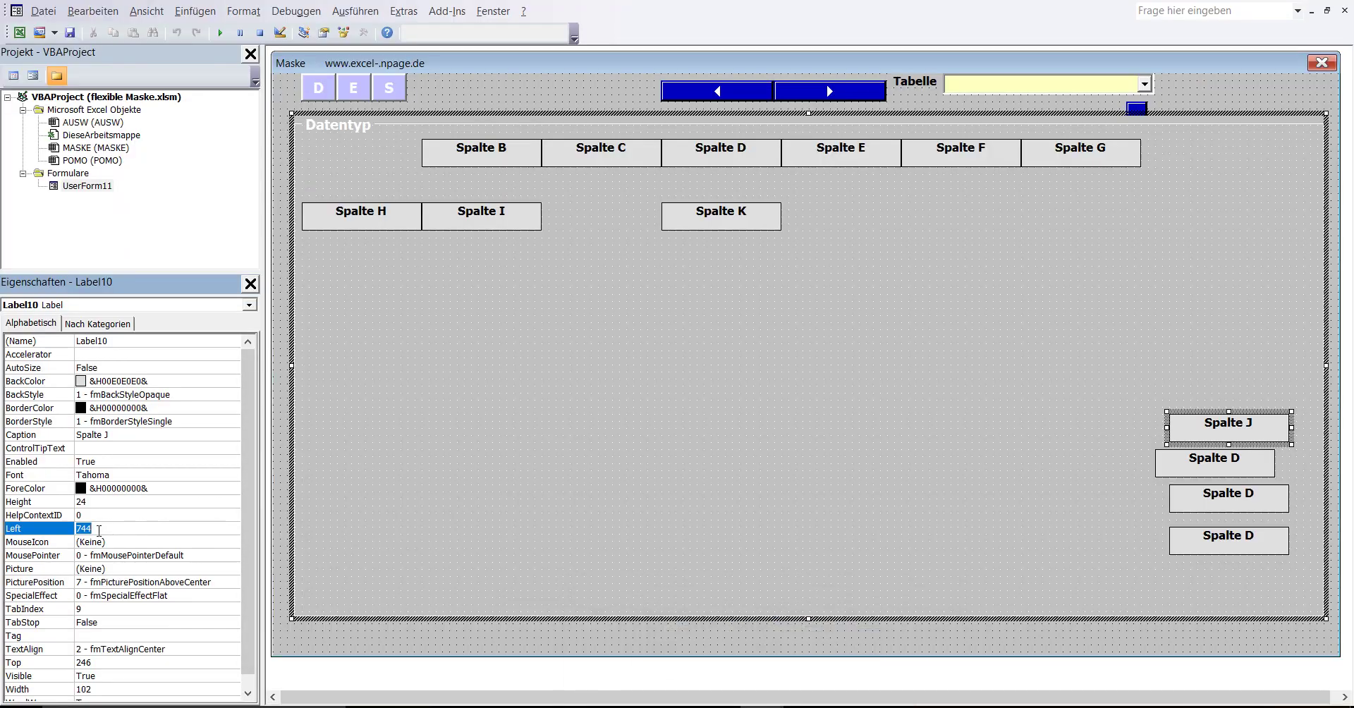
text(210)
click(101, 662)
double_click(98, 662)
text(66)
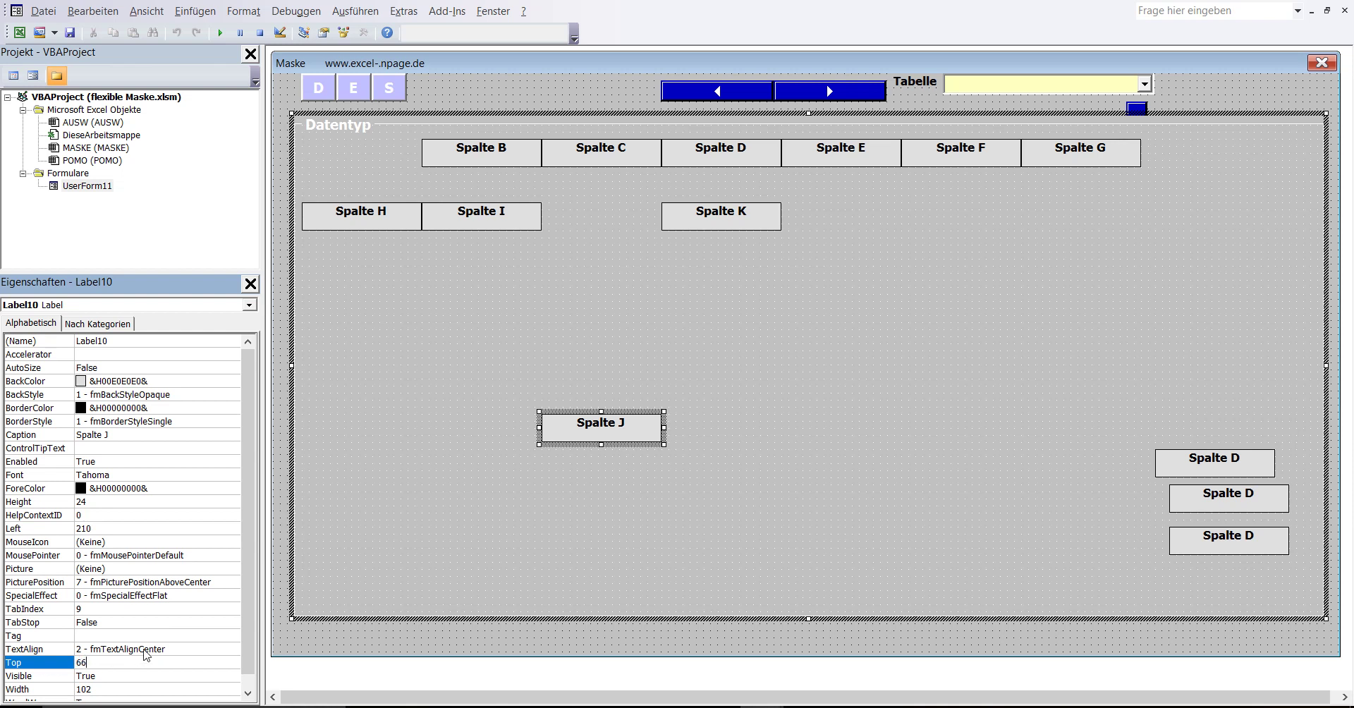
key(Return)
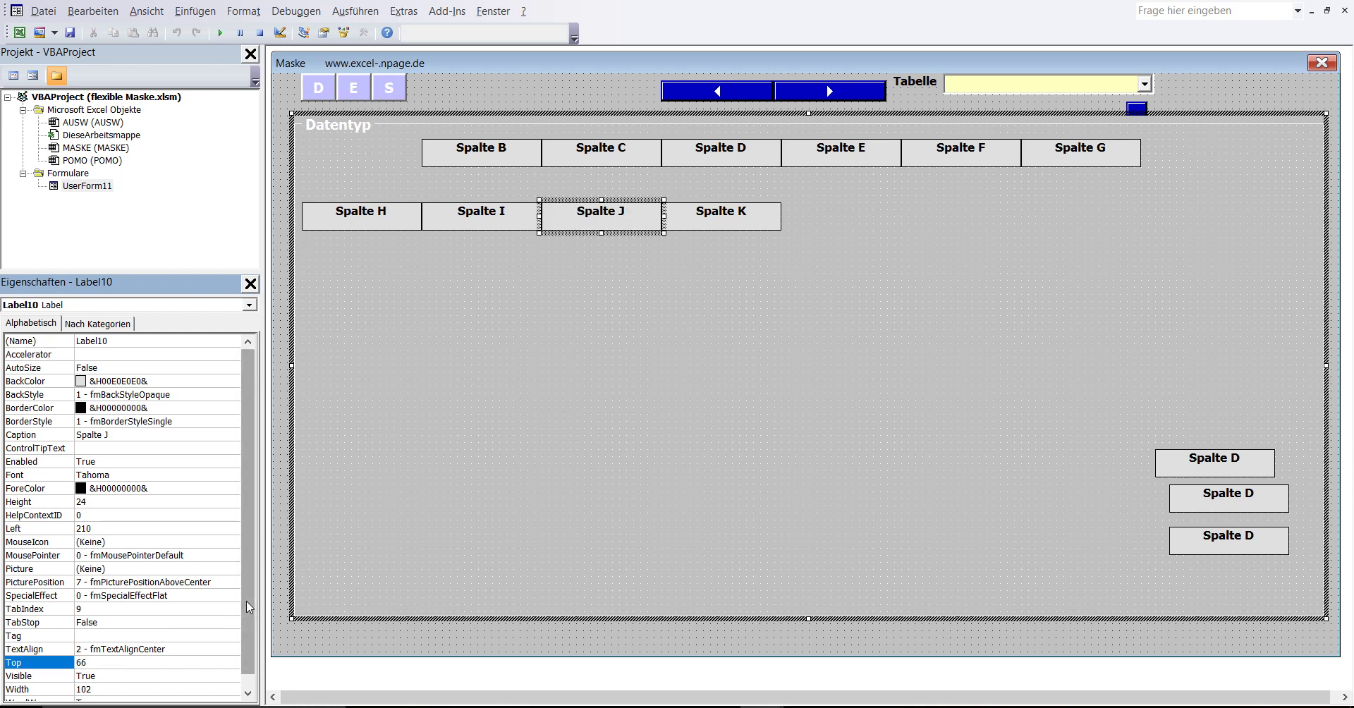
click(1176, 466)
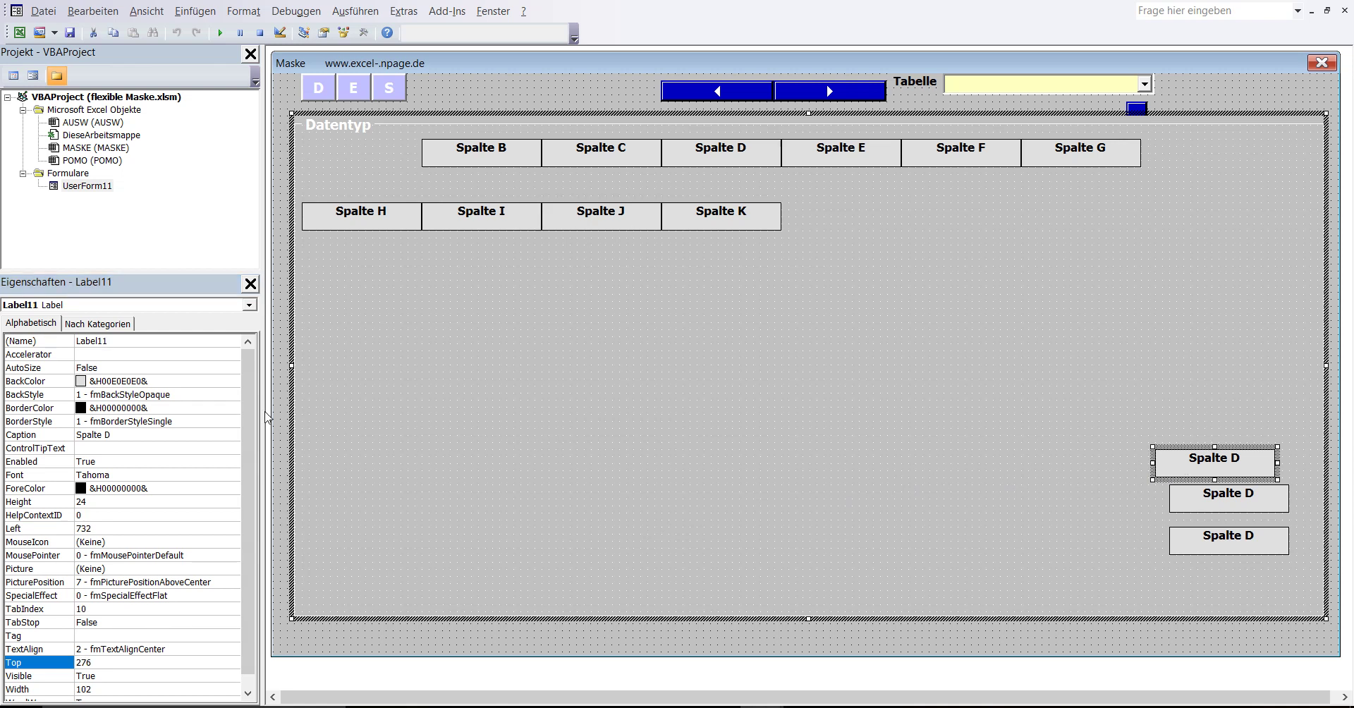
Step: Select Label11 and read its instruction line in Excel's A6 text block
click(123, 343)
click(123, 344)
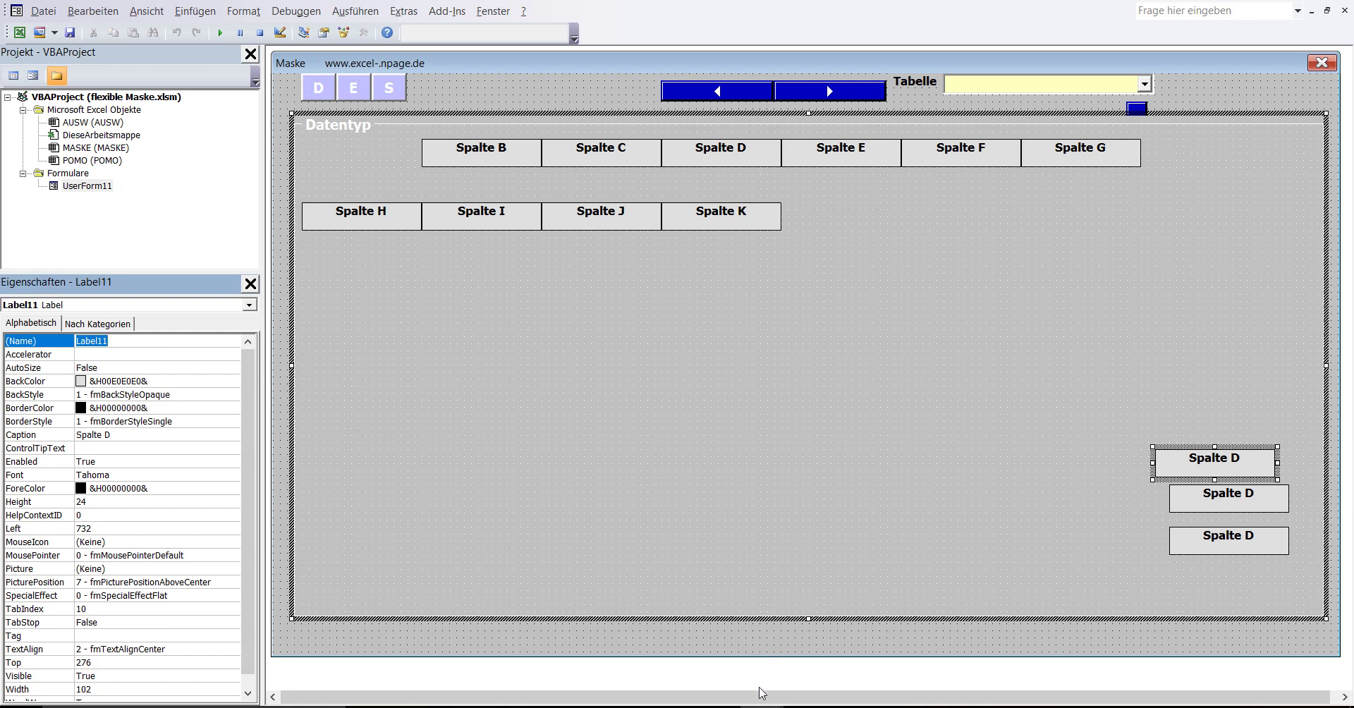
click(702, 648)
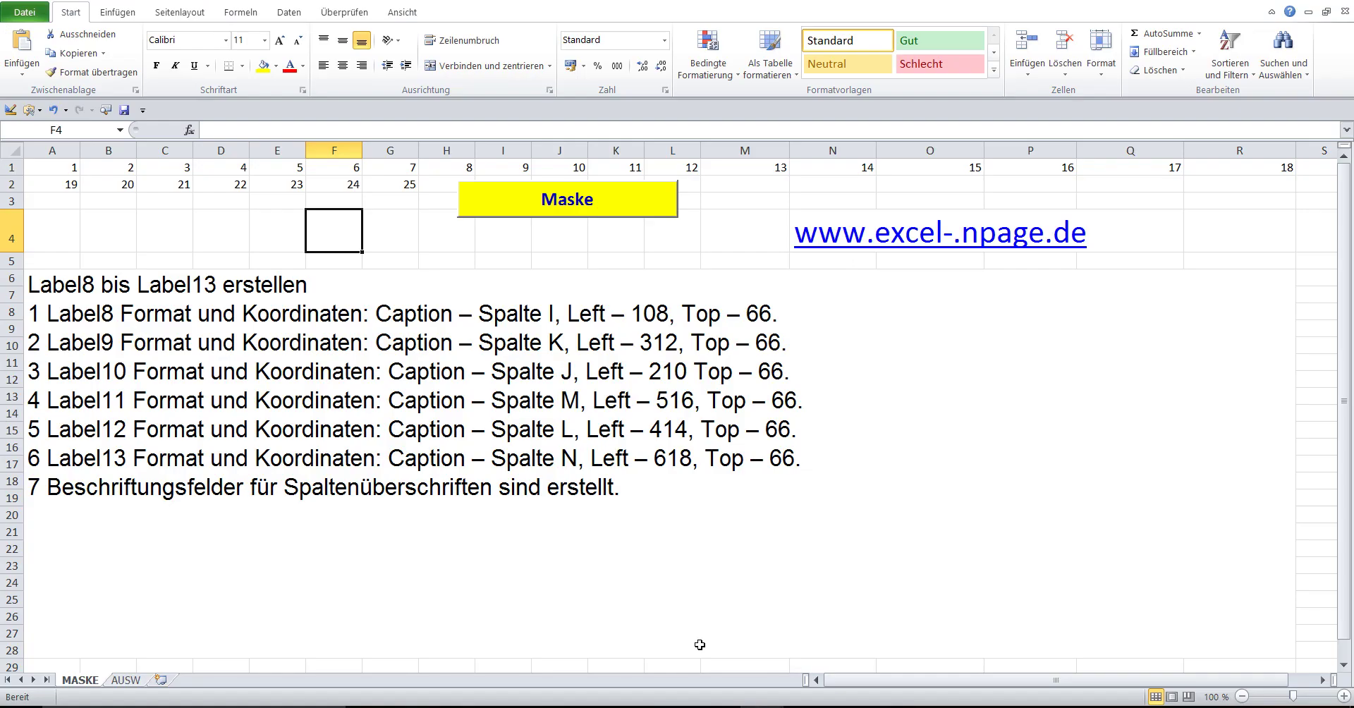
double_click(394, 405)
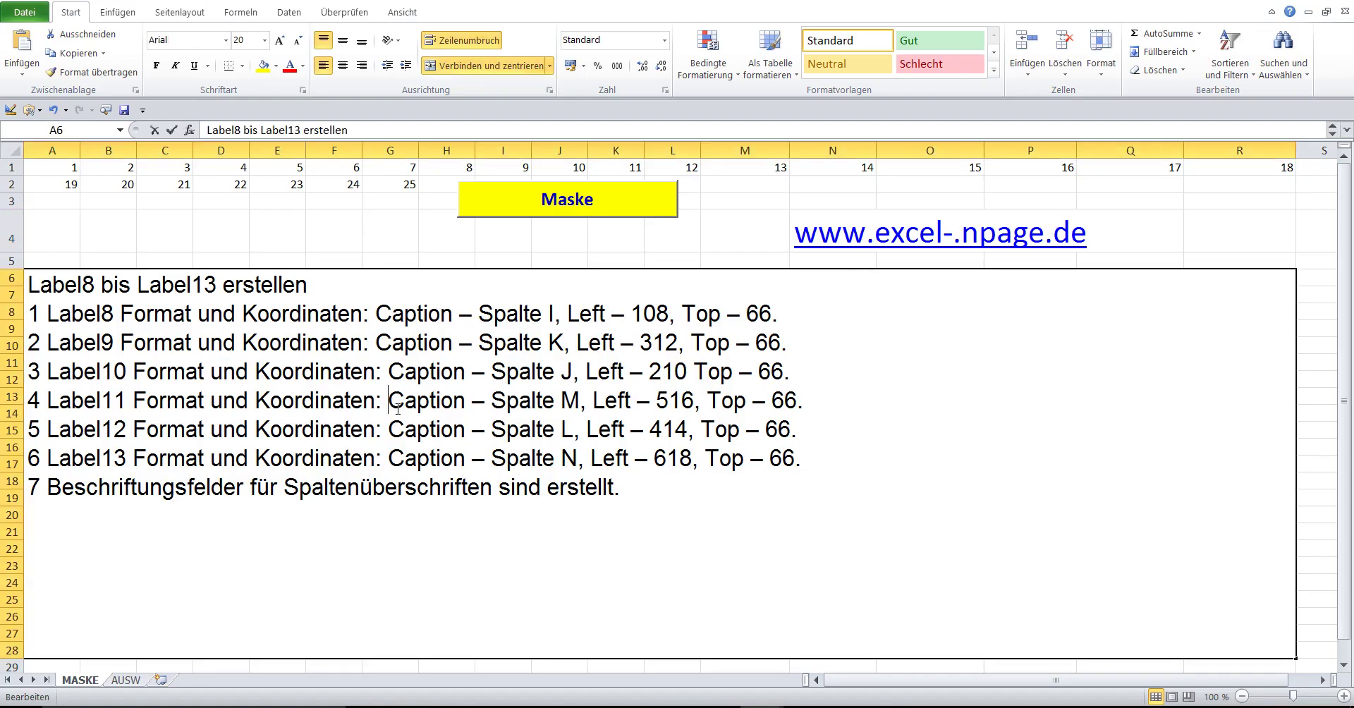
drag(28, 395, 820, 414)
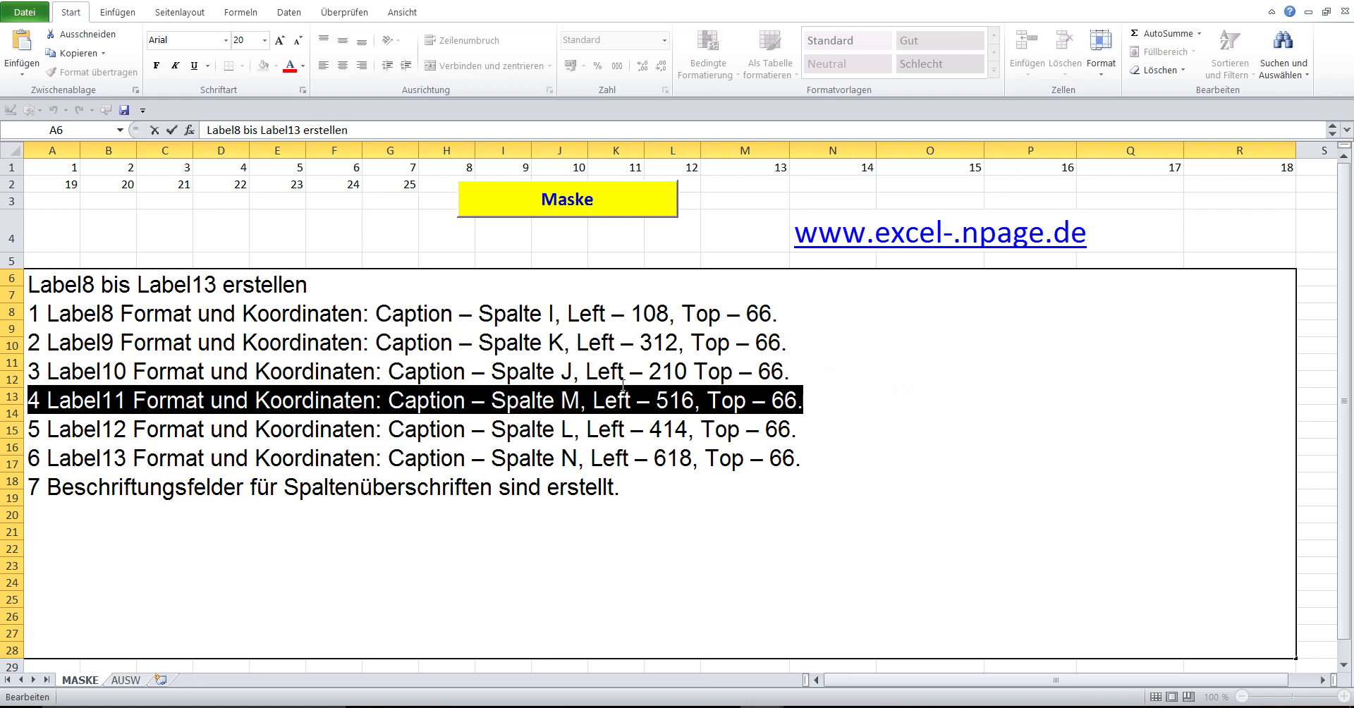
click(335, 229)
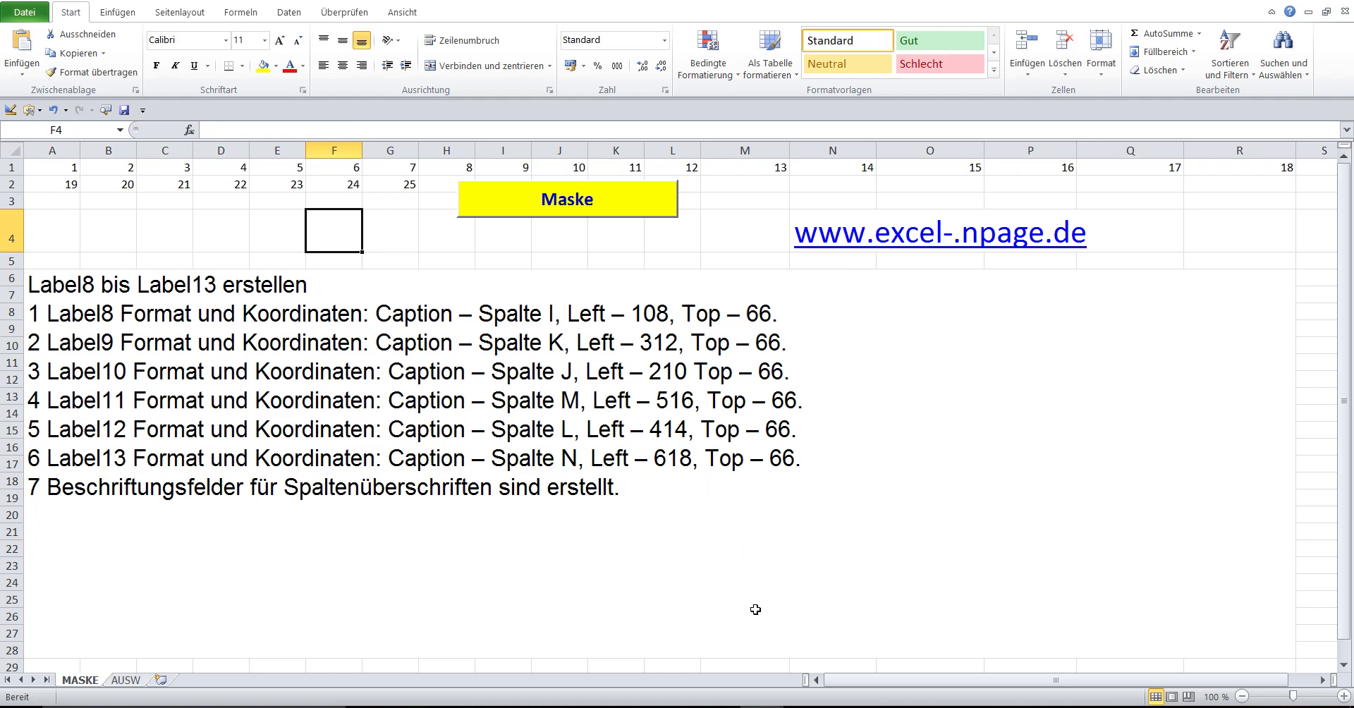
mouse_move(785, 703)
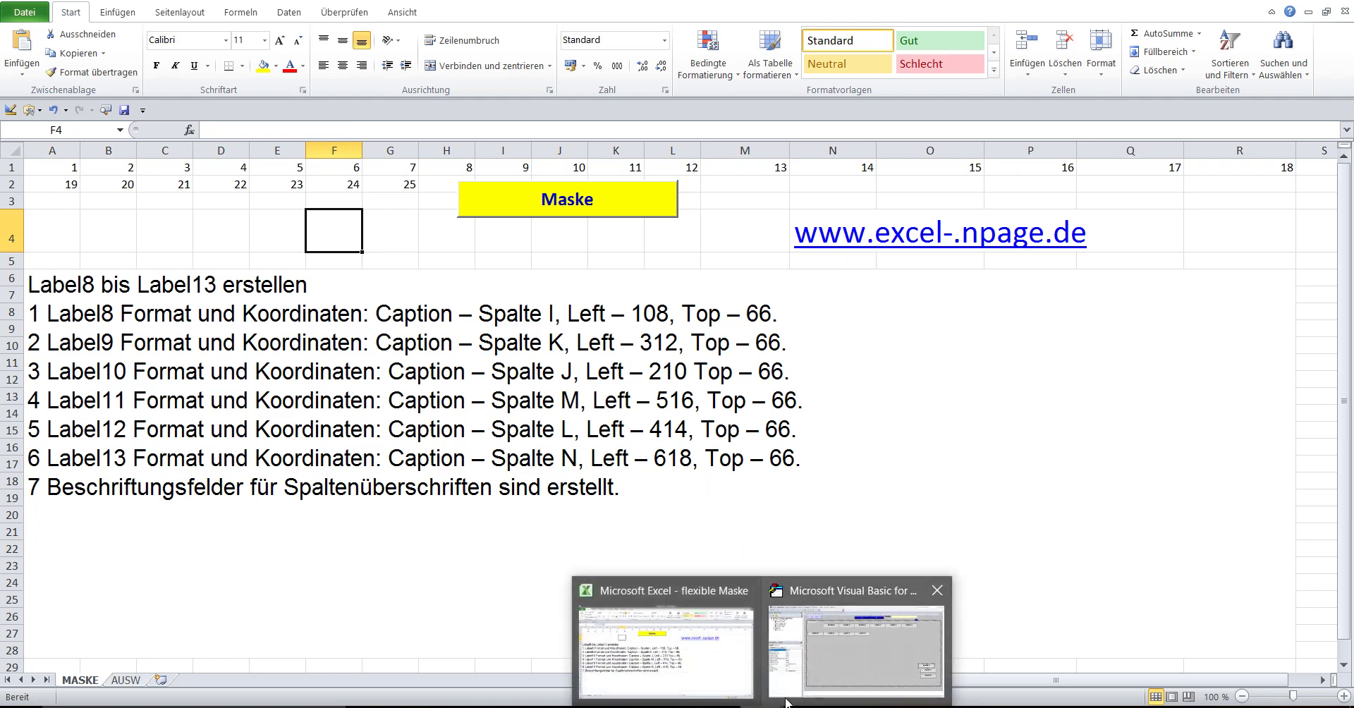
click(838, 646)
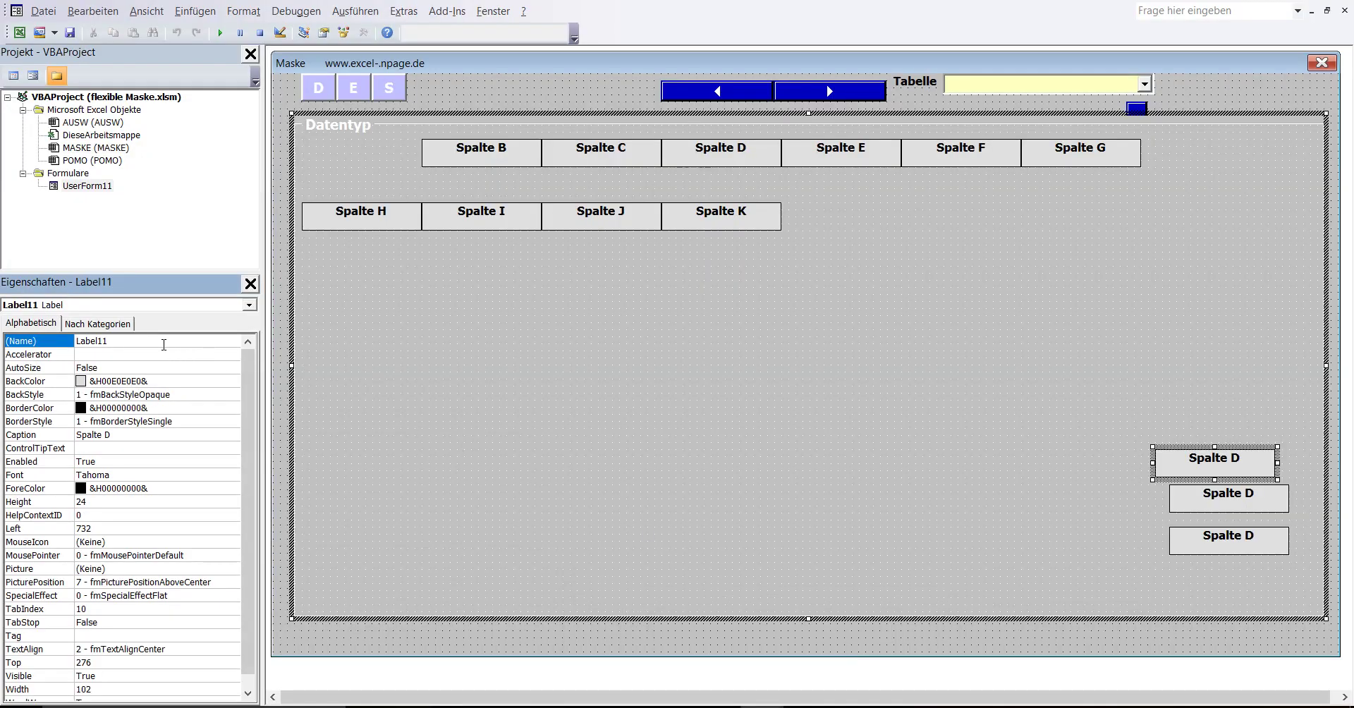
Step: Change Label11's caption from Spalte D to Spalte M
double_click(130, 343)
click(130, 343)
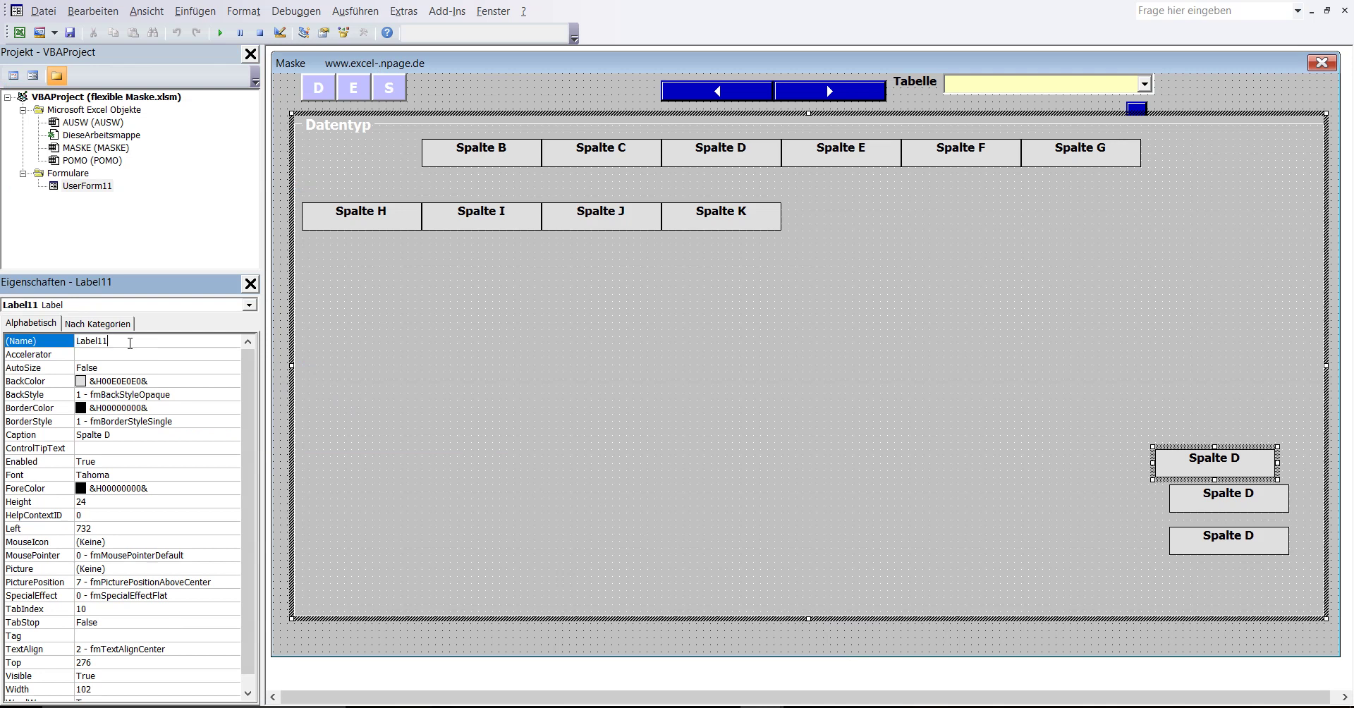
click(120, 435)
key(BackSpace)
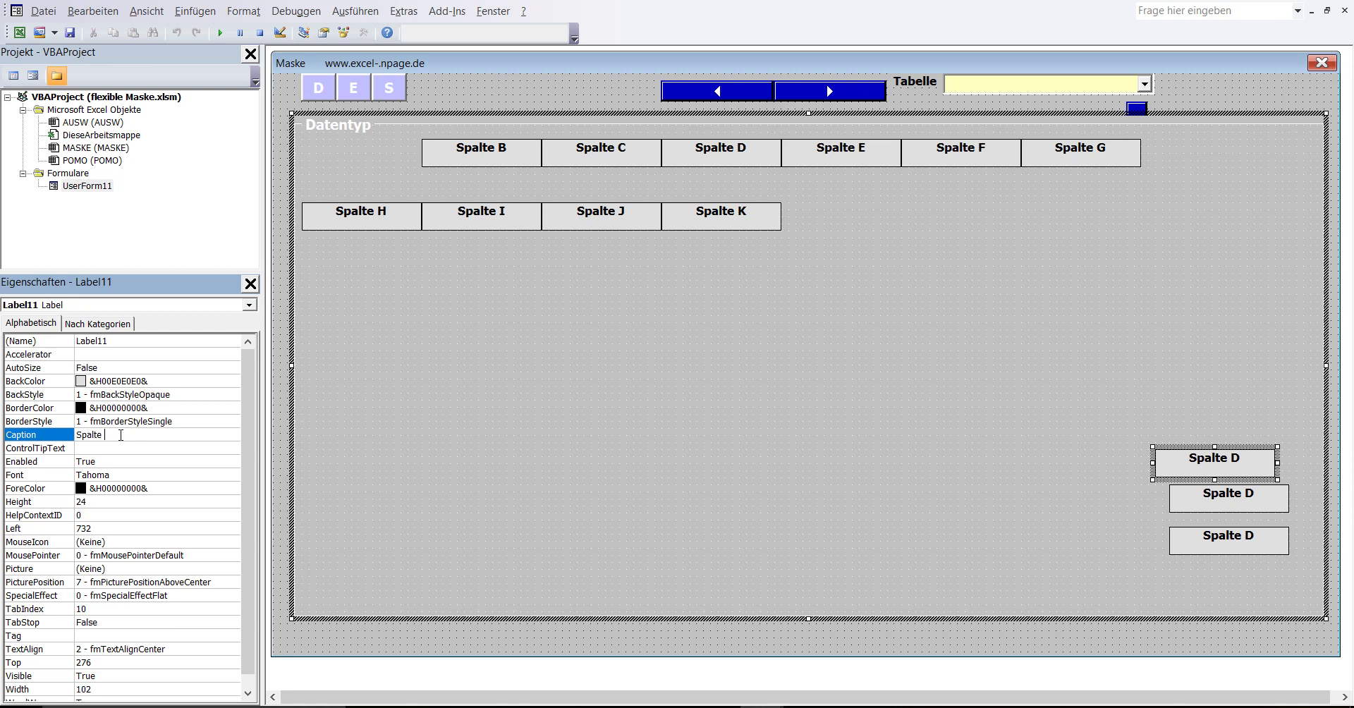
text(M)
click(104, 529)
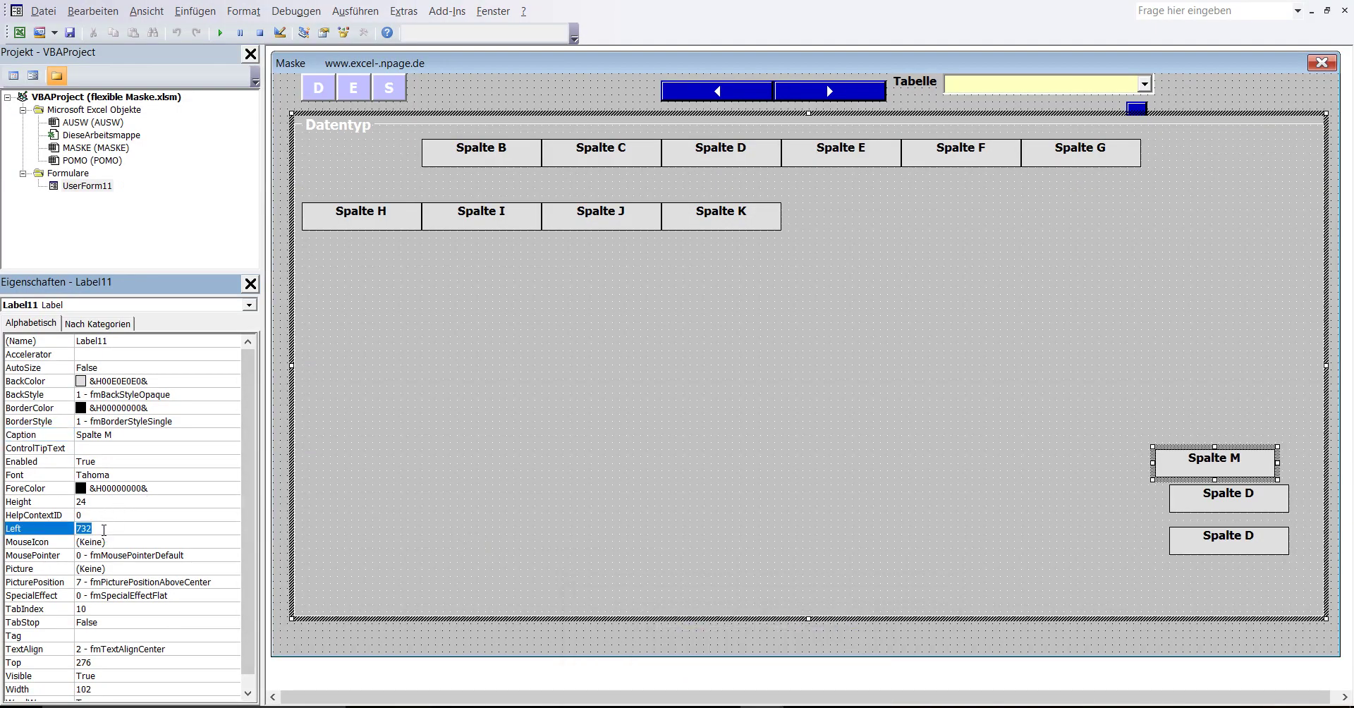
Step: Move the Spalte M label to Left 516, Top 66
text(516)
click(99, 663)
double_click(99, 662)
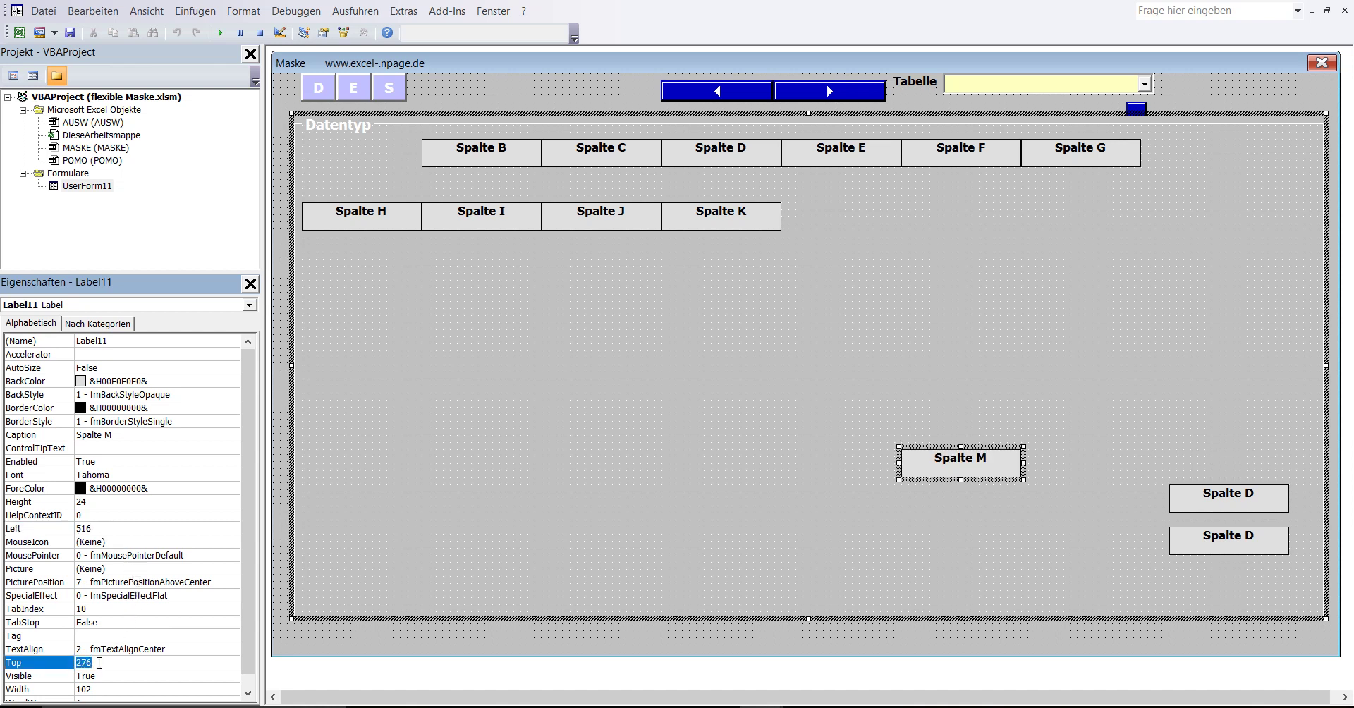
text(66)
key(Return)
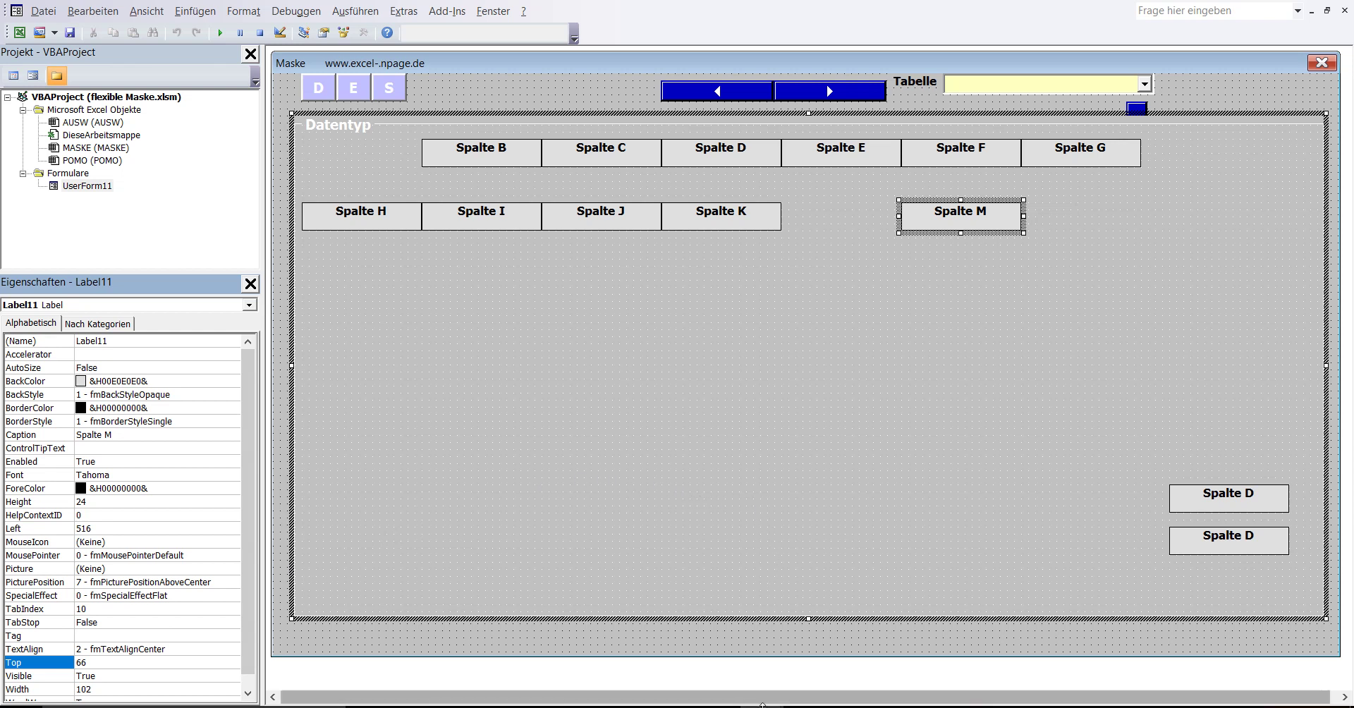
click(1225, 509)
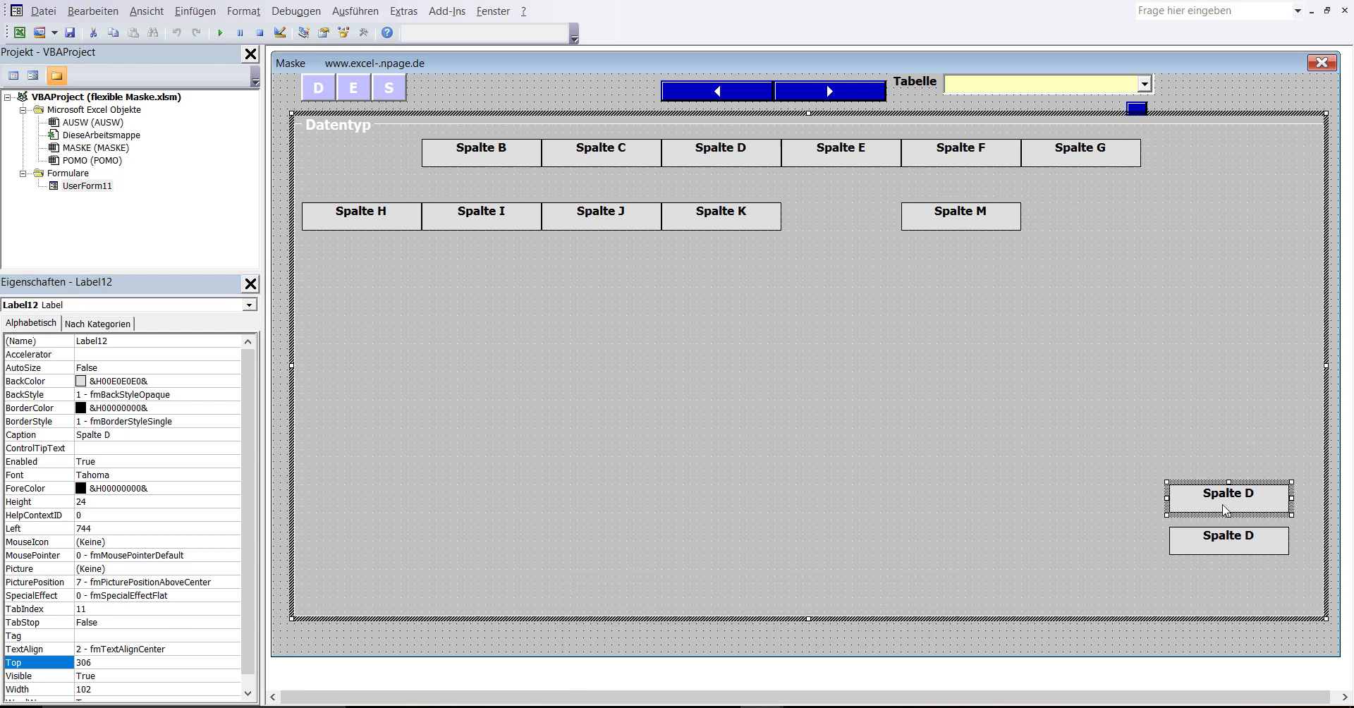
Step: Select Label12, then read its Excel instruction line: Spalte L at Left 414, Top 66
click(129, 341)
double_click(130, 341)
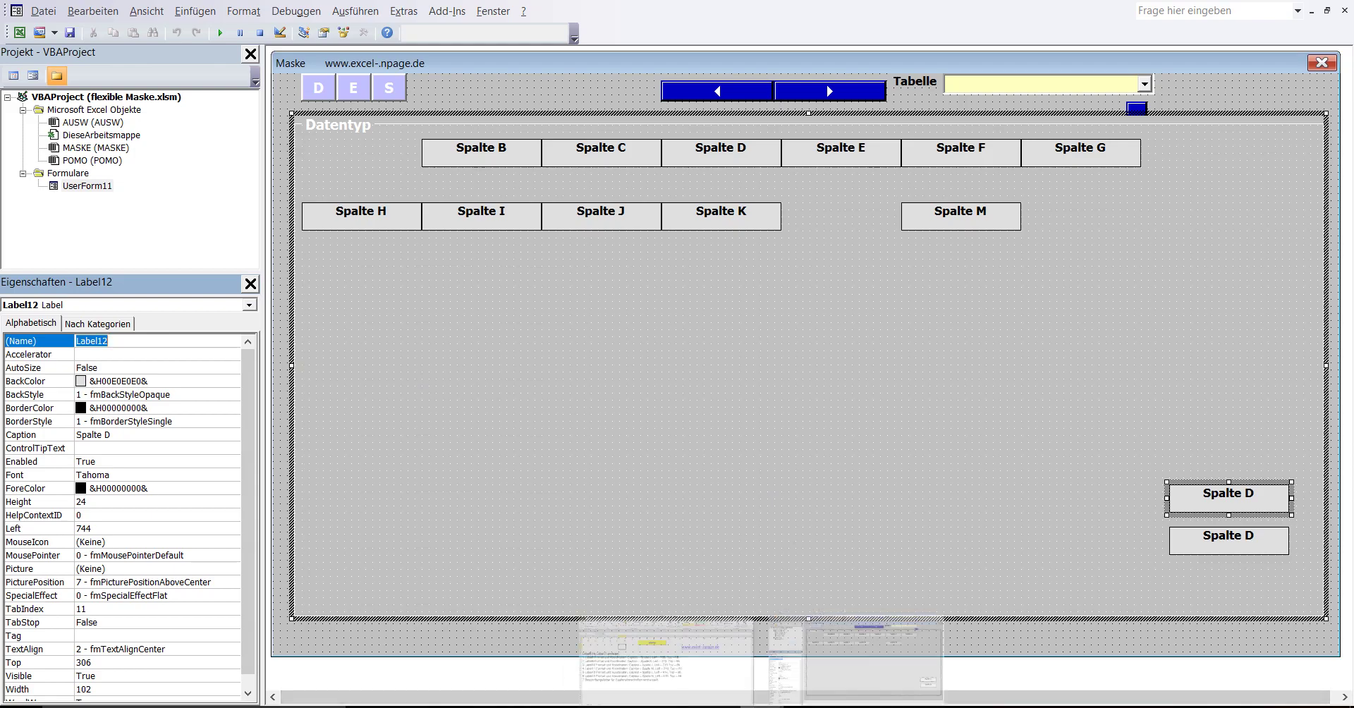
click(609, 634)
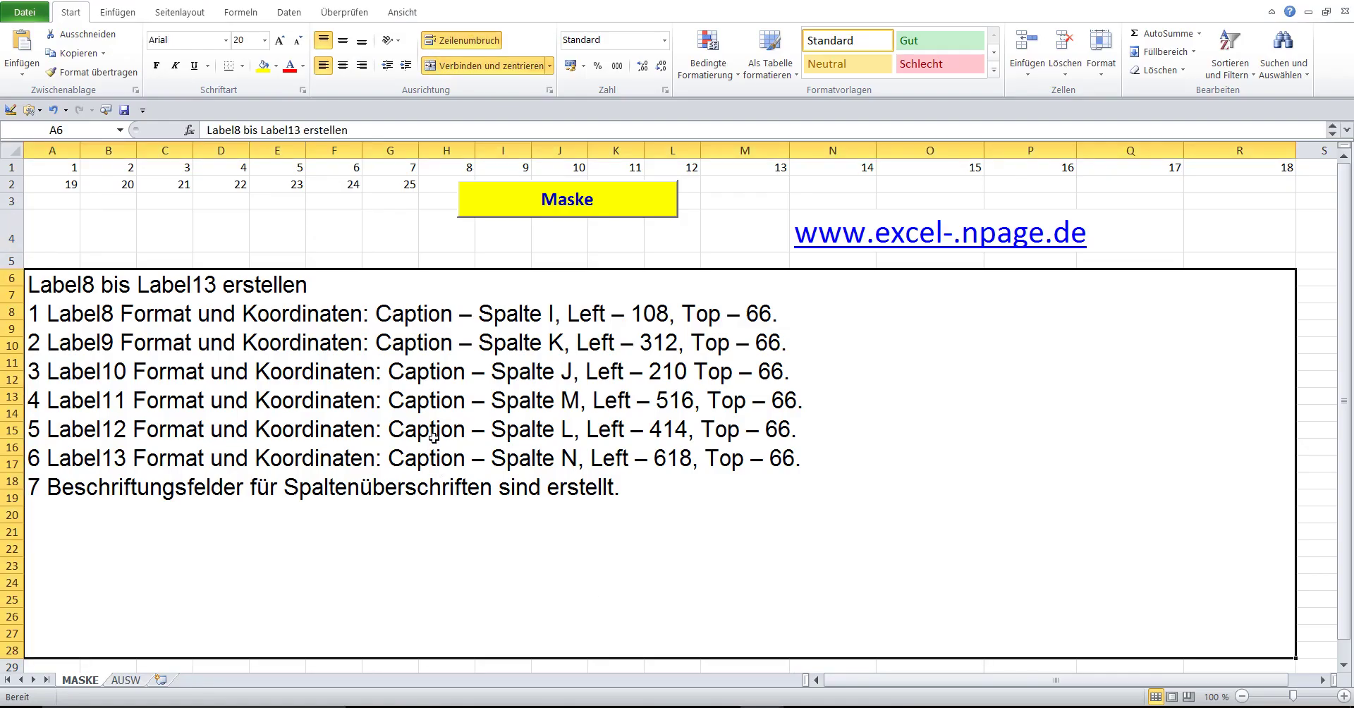
double_click(134, 431)
drag(30, 422, 816, 435)
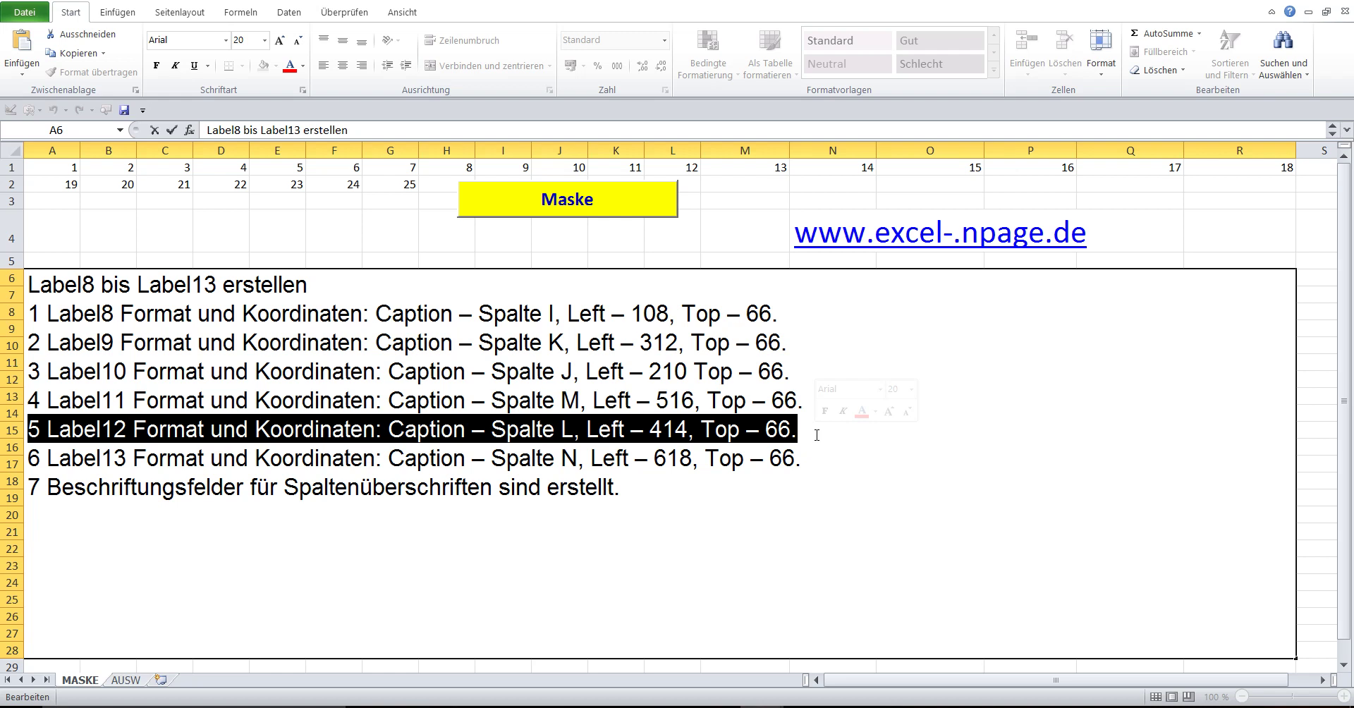
click(381, 230)
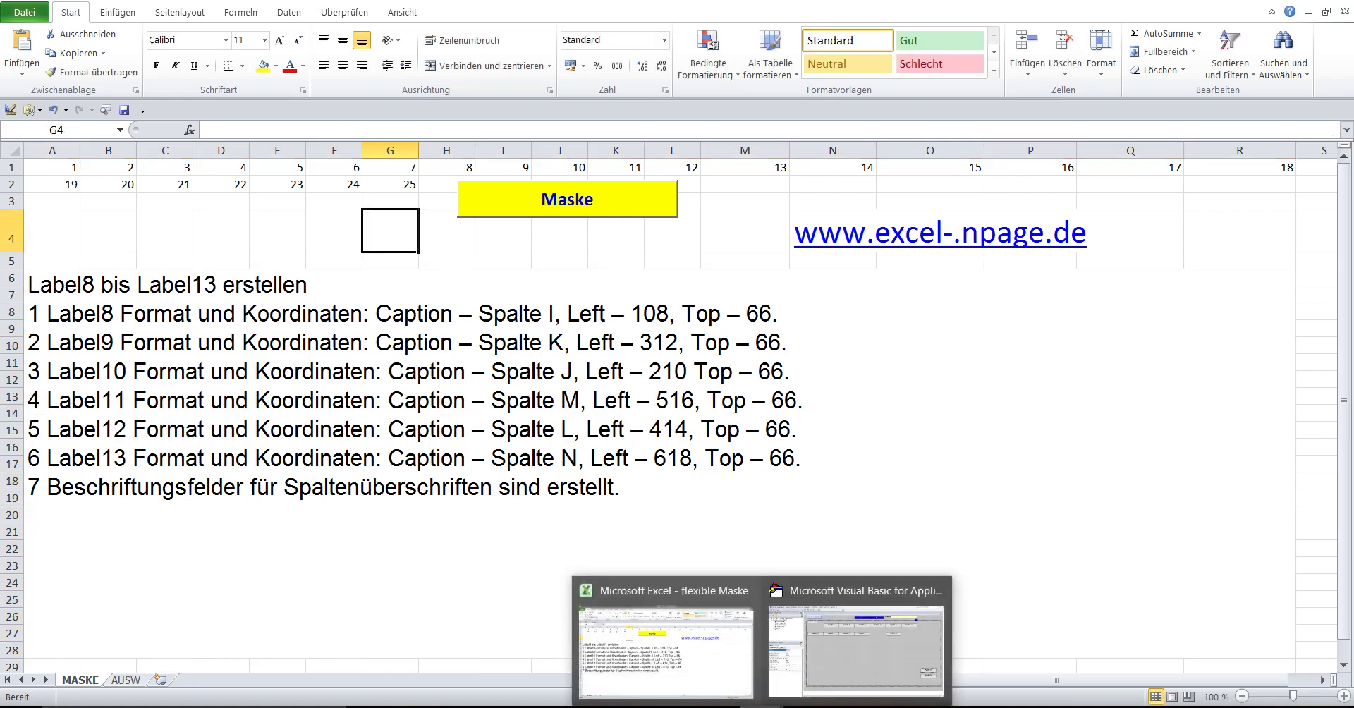
Step: Give Label12 the caption Spalte L and position it at Left 414, Top 66
click(848, 656)
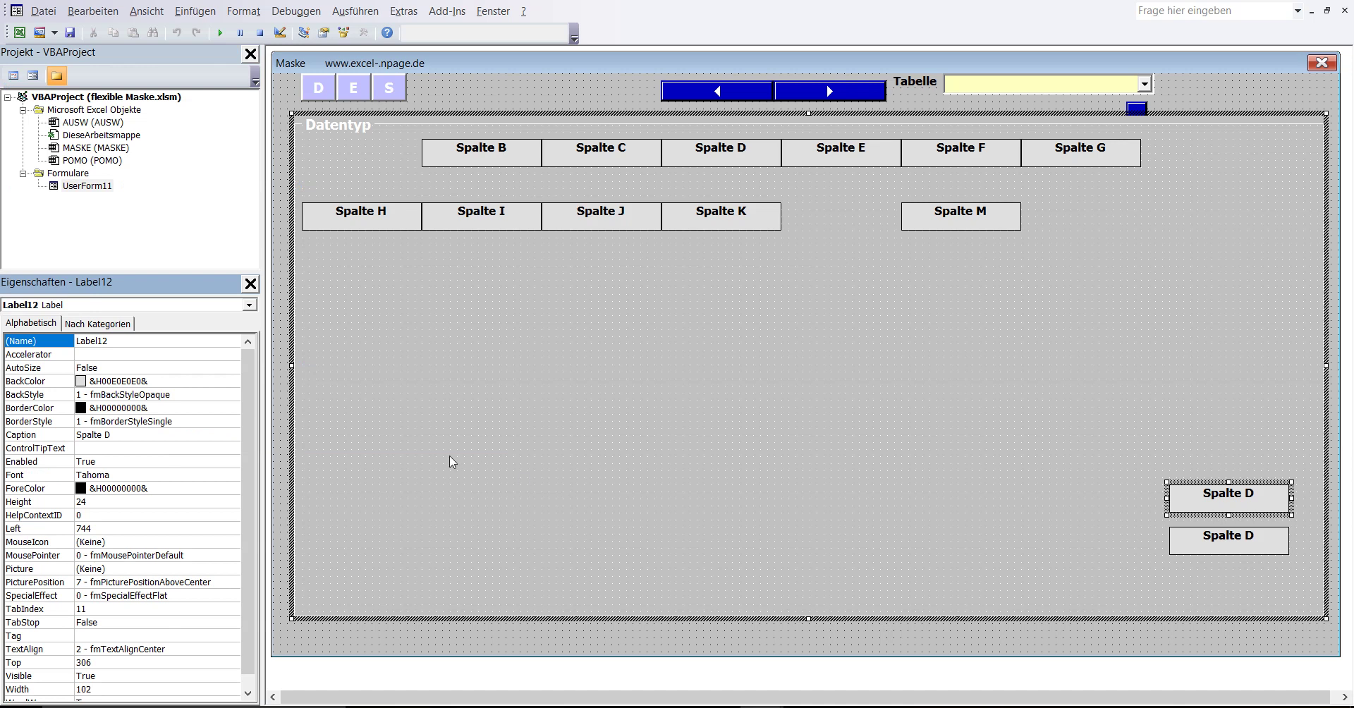
double_click(122, 341)
click(119, 437)
text(L)
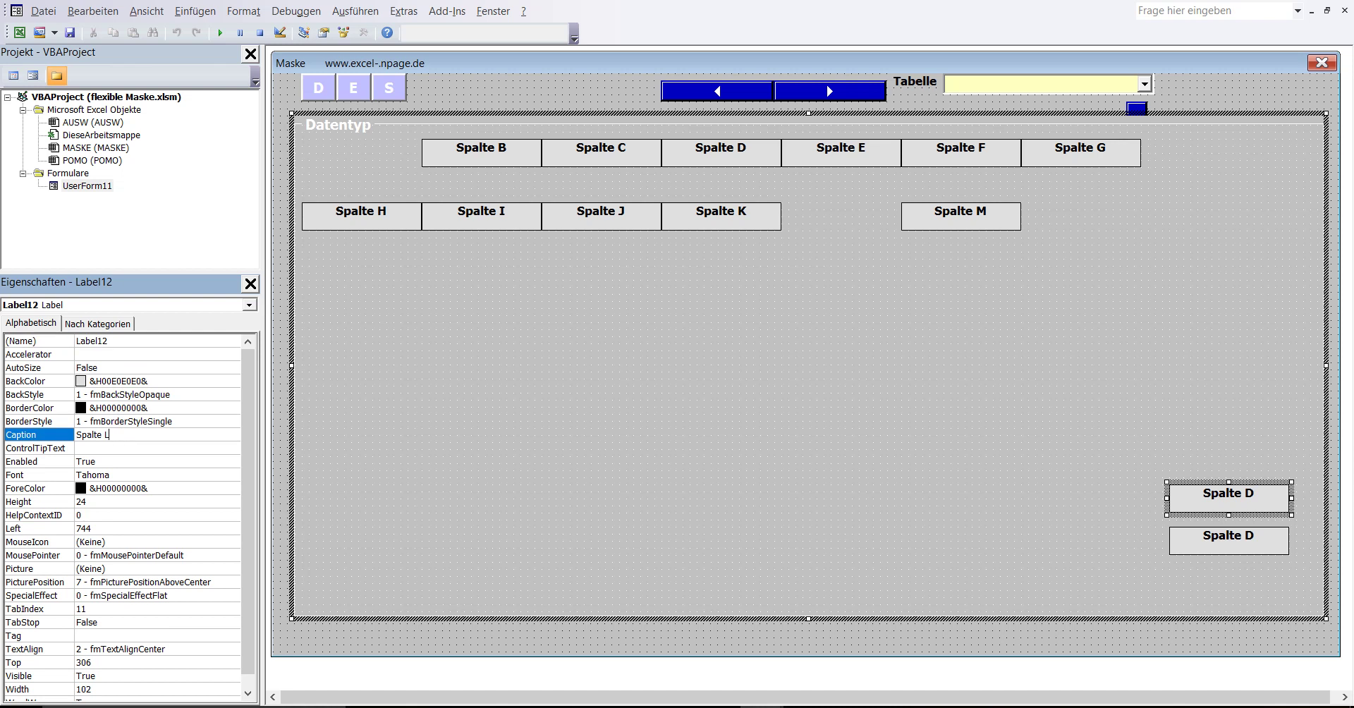
click(107, 530)
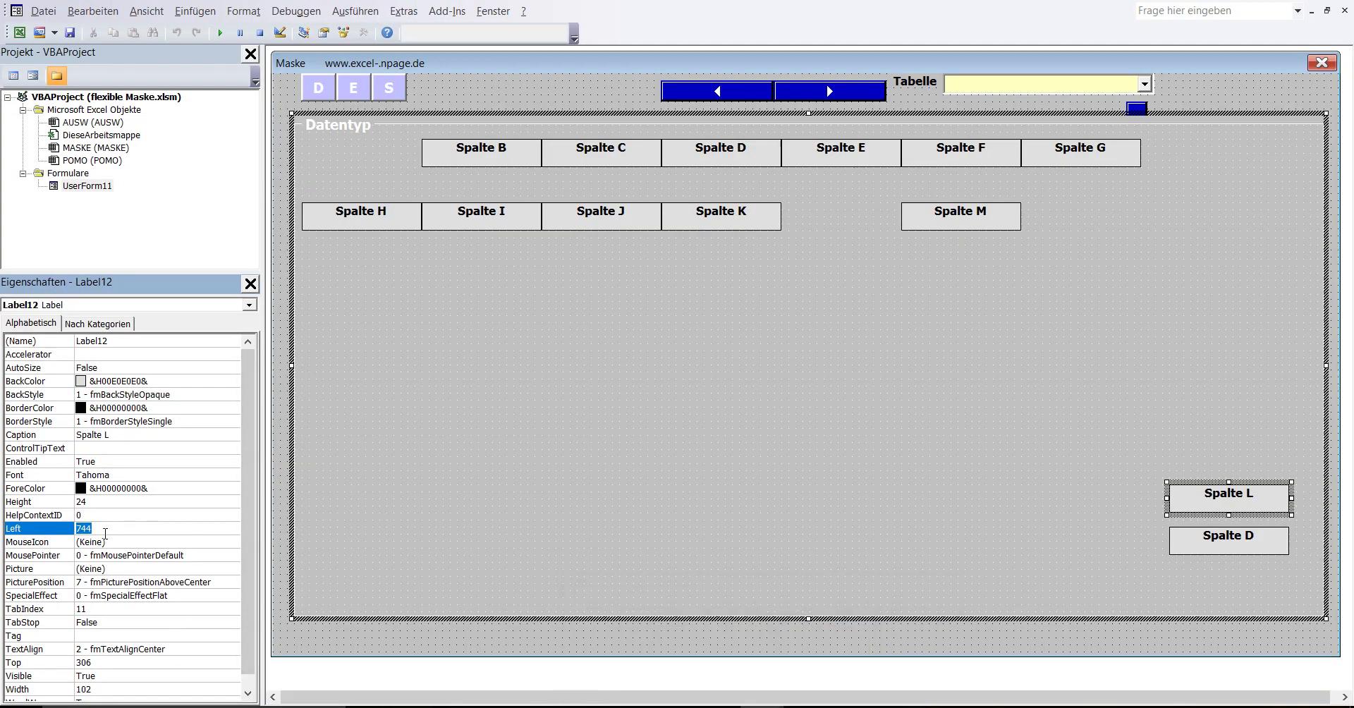
text(414)
click(98, 663)
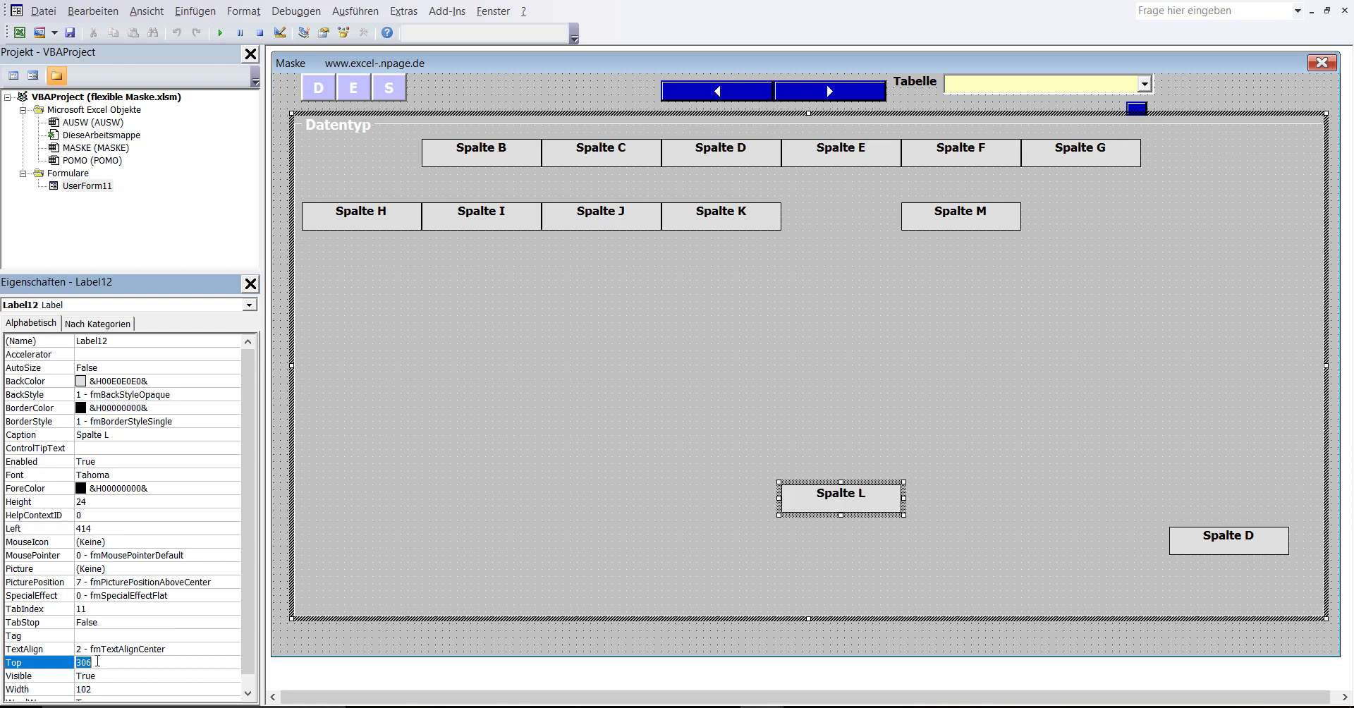
text(66)
click(250, 611)
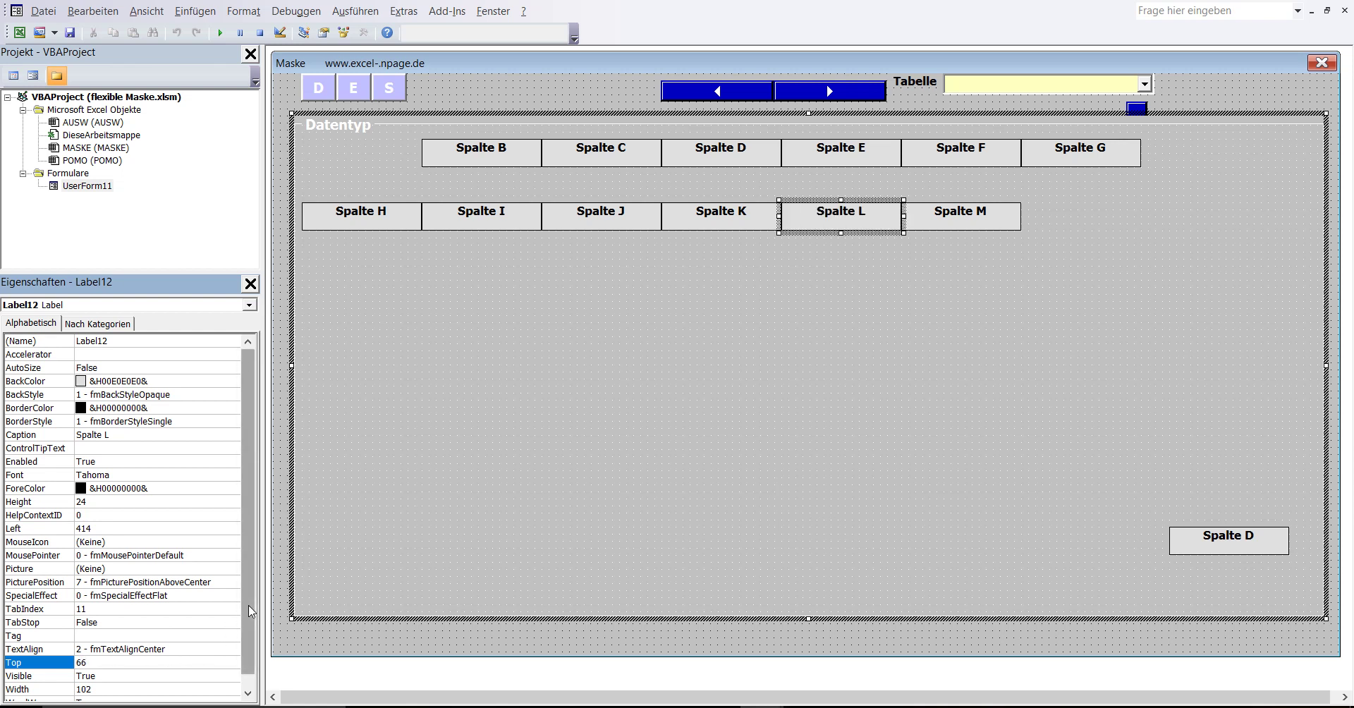
click(1203, 543)
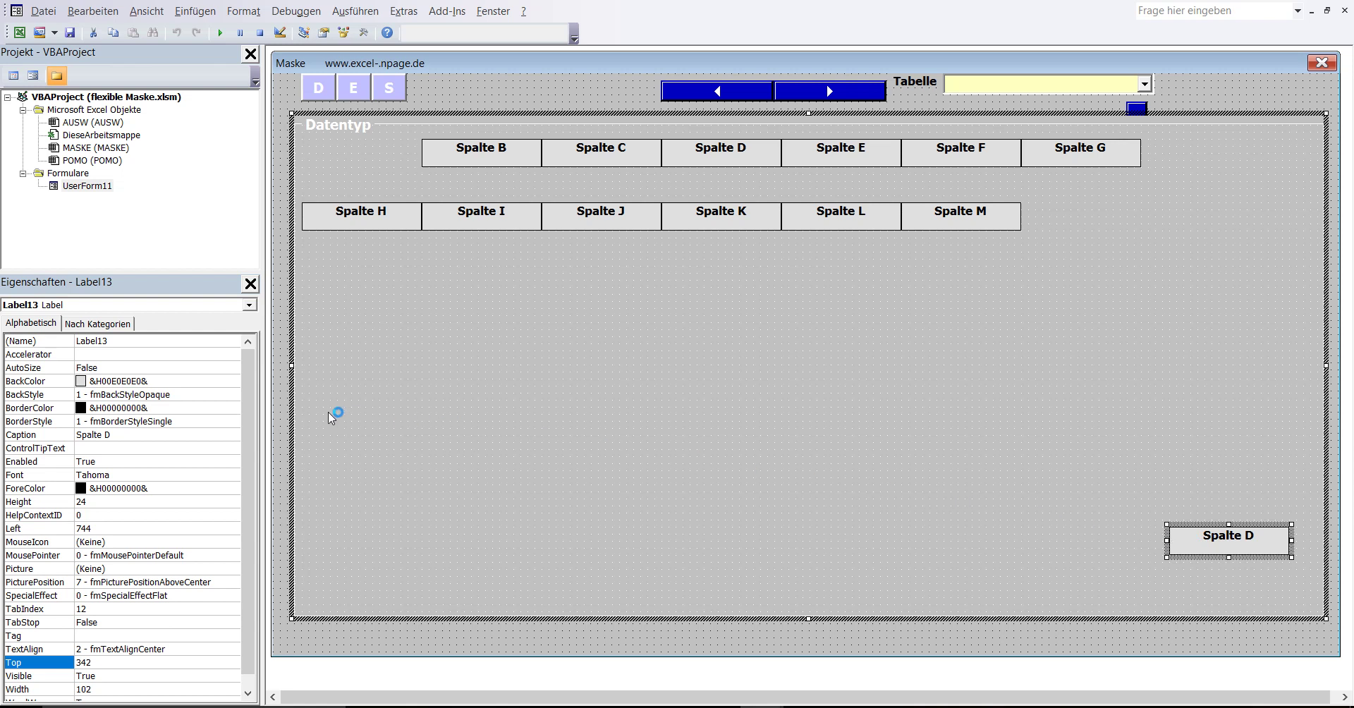
Step: Look up the MASKE sheet's Label13 line: caption Spalte N, Left 618, Top 66
click(113, 340)
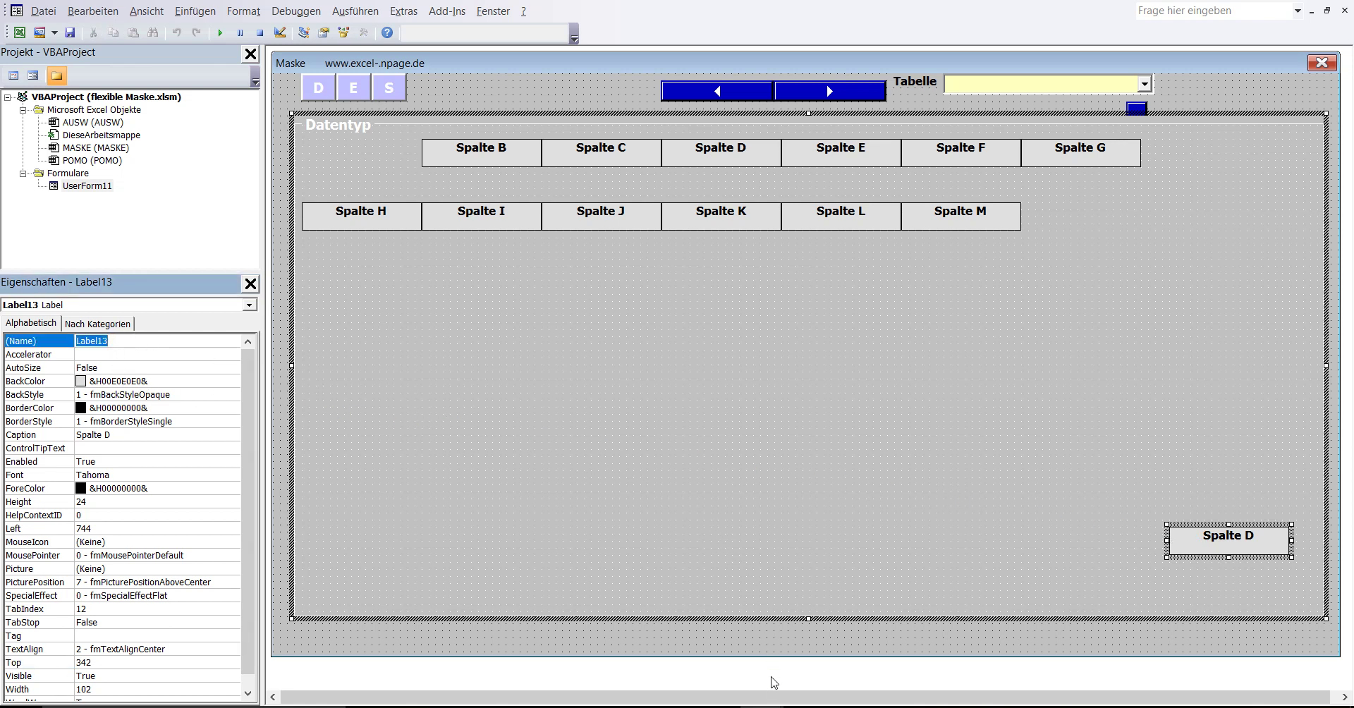
click(705, 670)
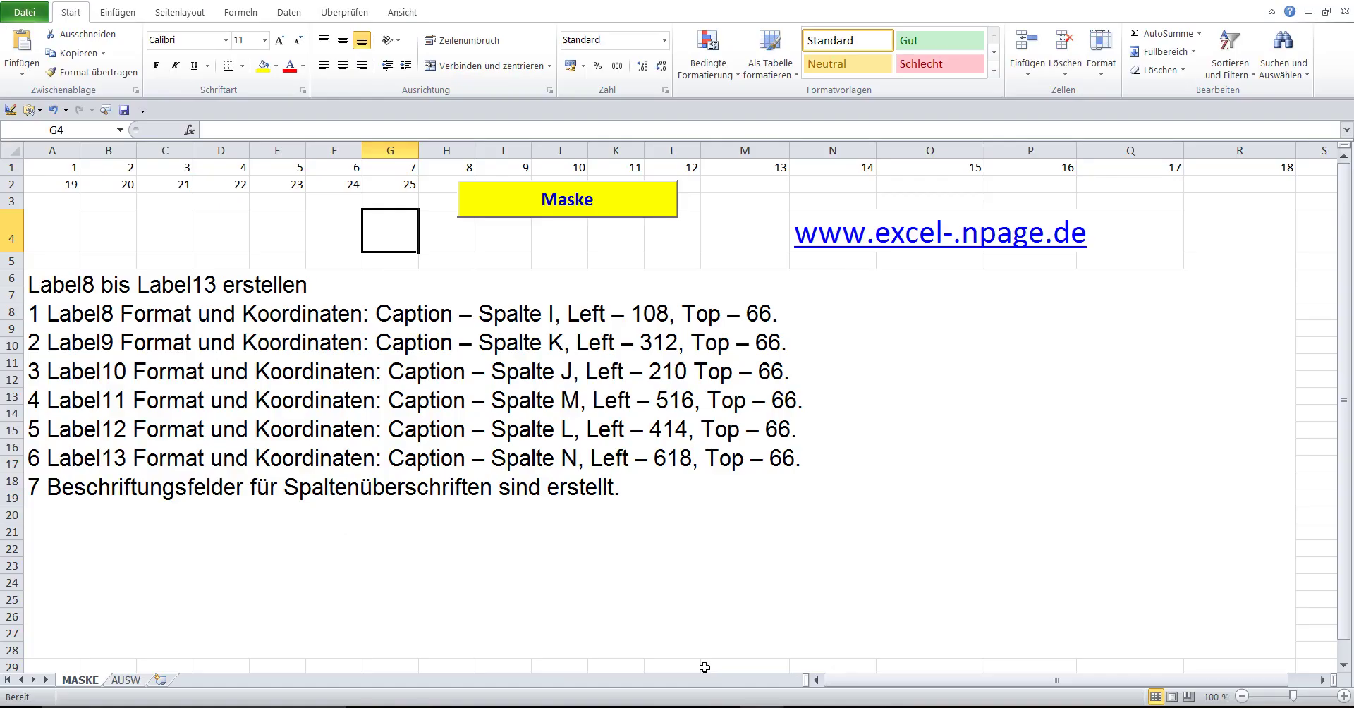
double_click(468, 459)
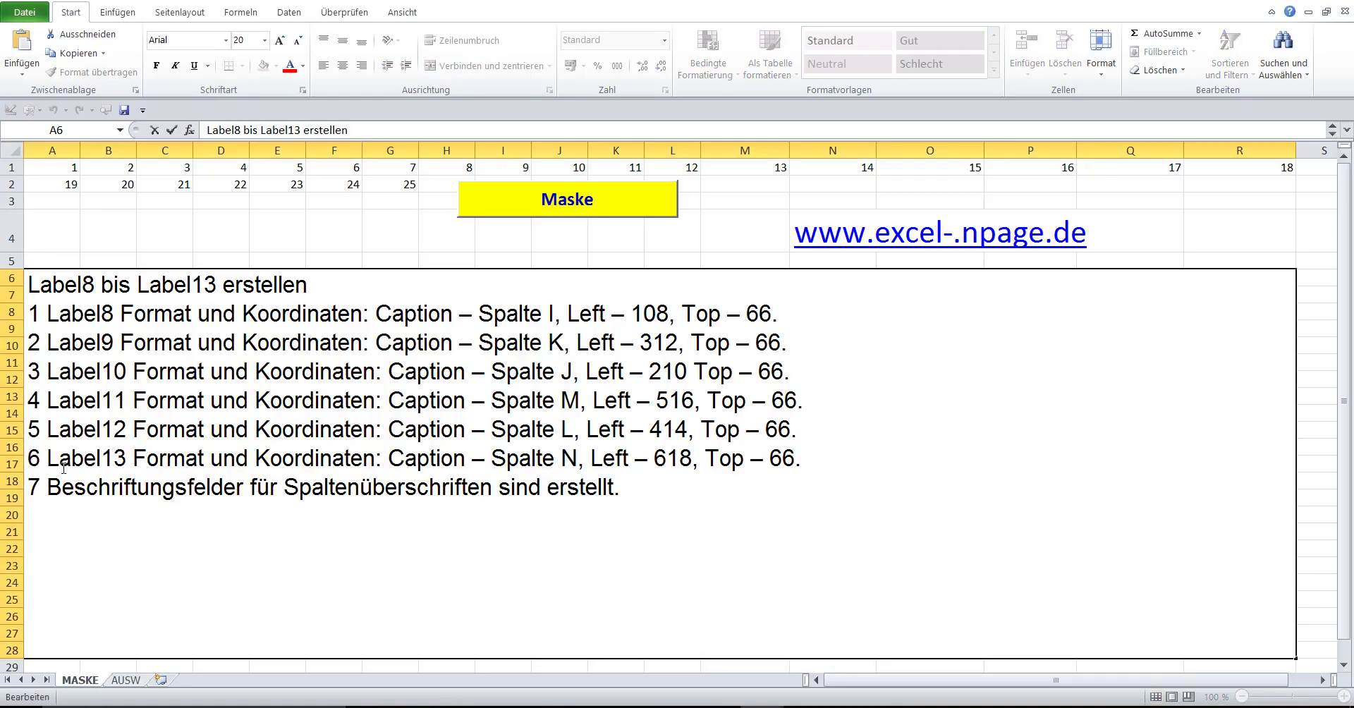
mouse_move(28, 458)
mouse_down()
mouse_move(666, 481)
mouse_move(811, 470)
mouse_up()
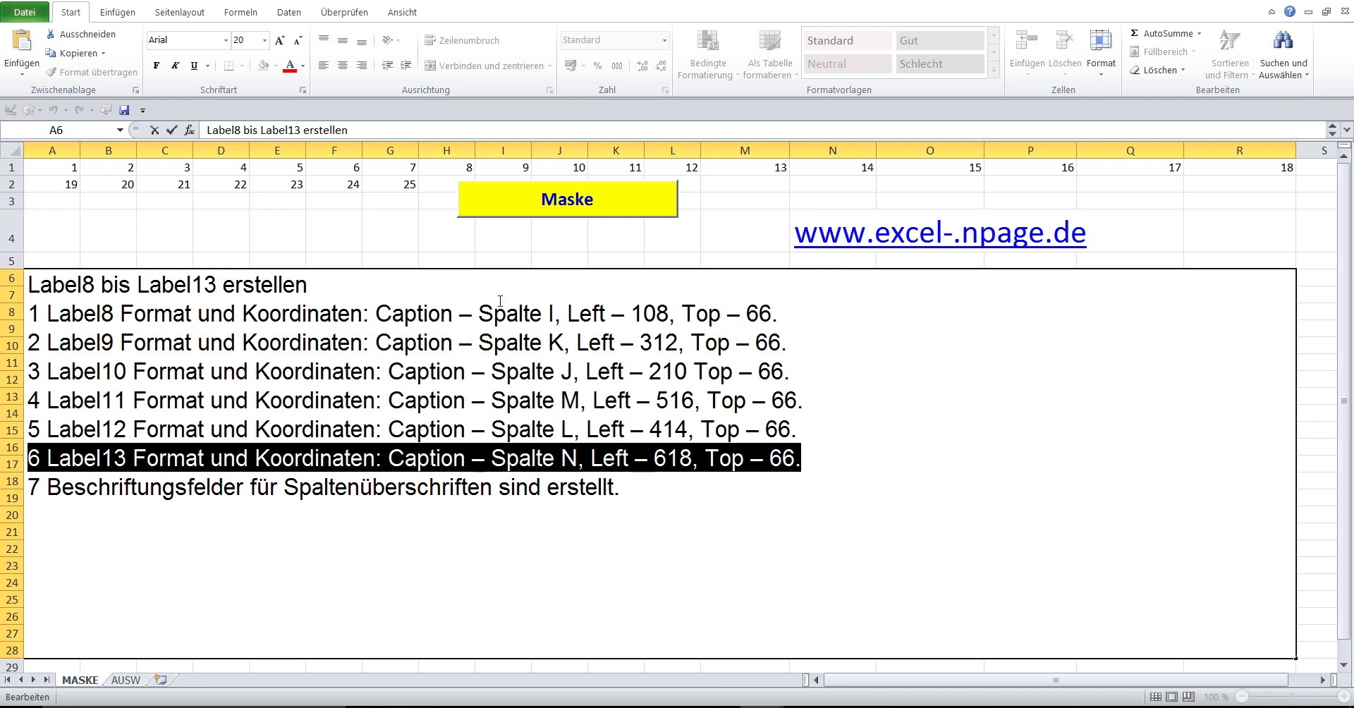
click(349, 230)
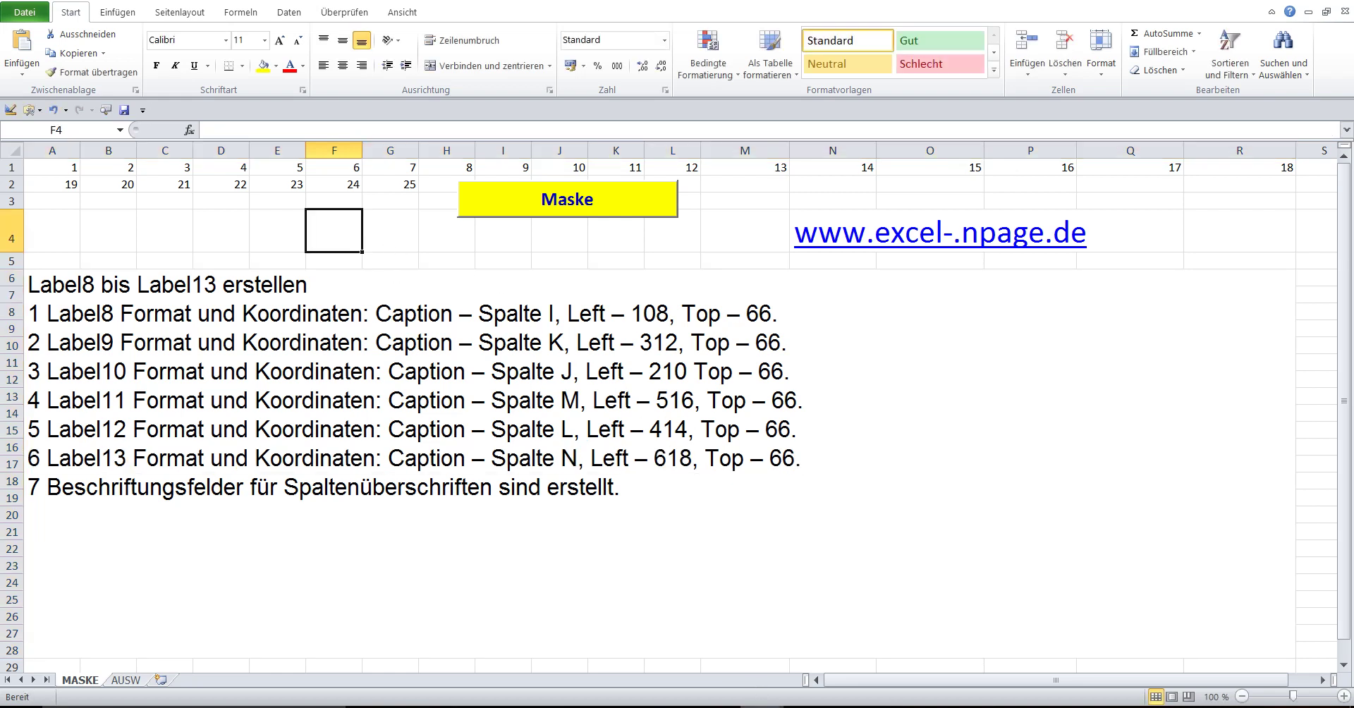
click(823, 661)
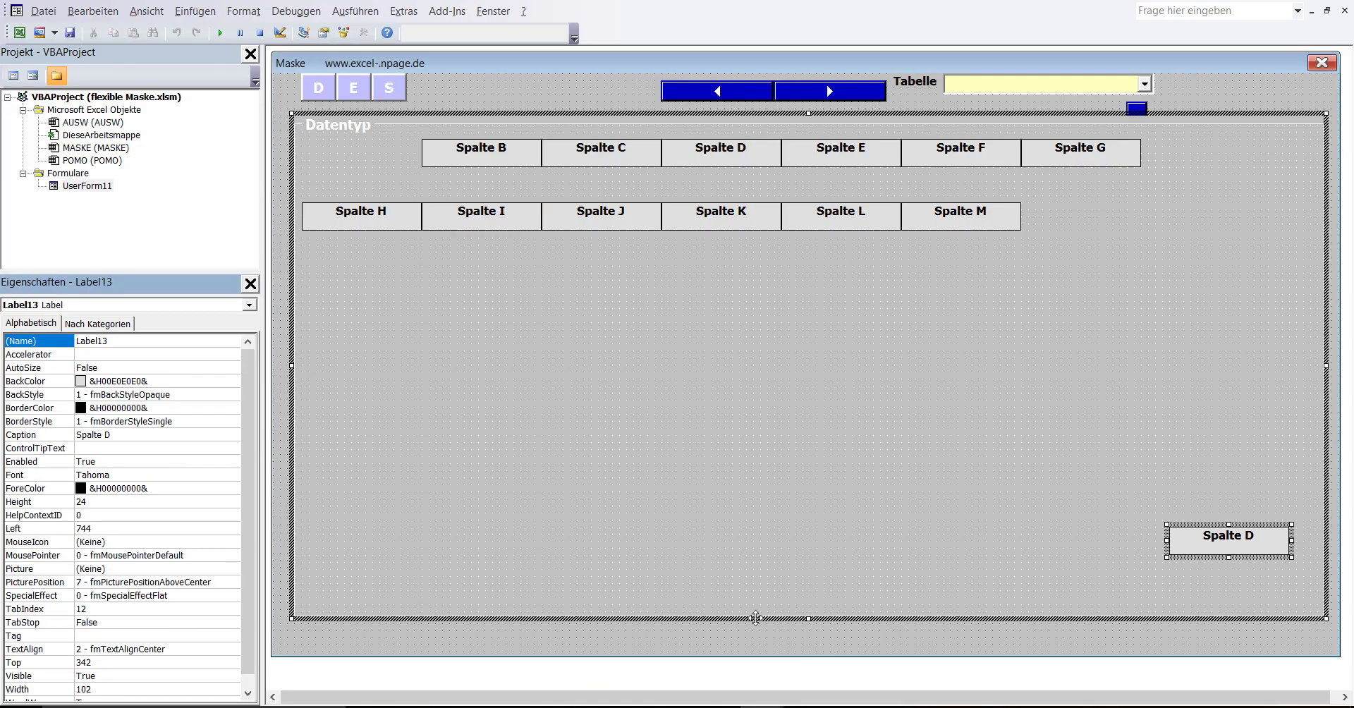
Step: Recaption Label13 from Spalte D to Spalte N and move it to Left 618, Top 66
click(126, 341)
click(120, 436)
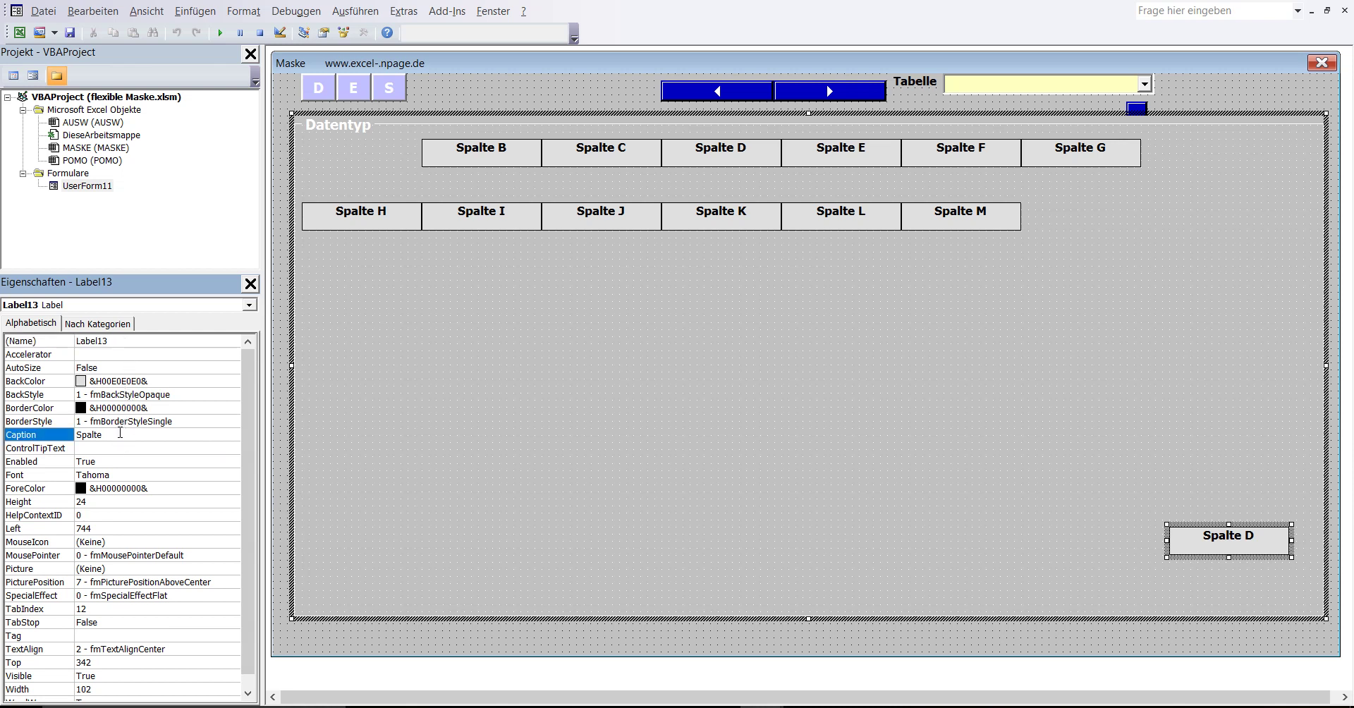
text(N)
click(100, 528)
double_click(100, 528)
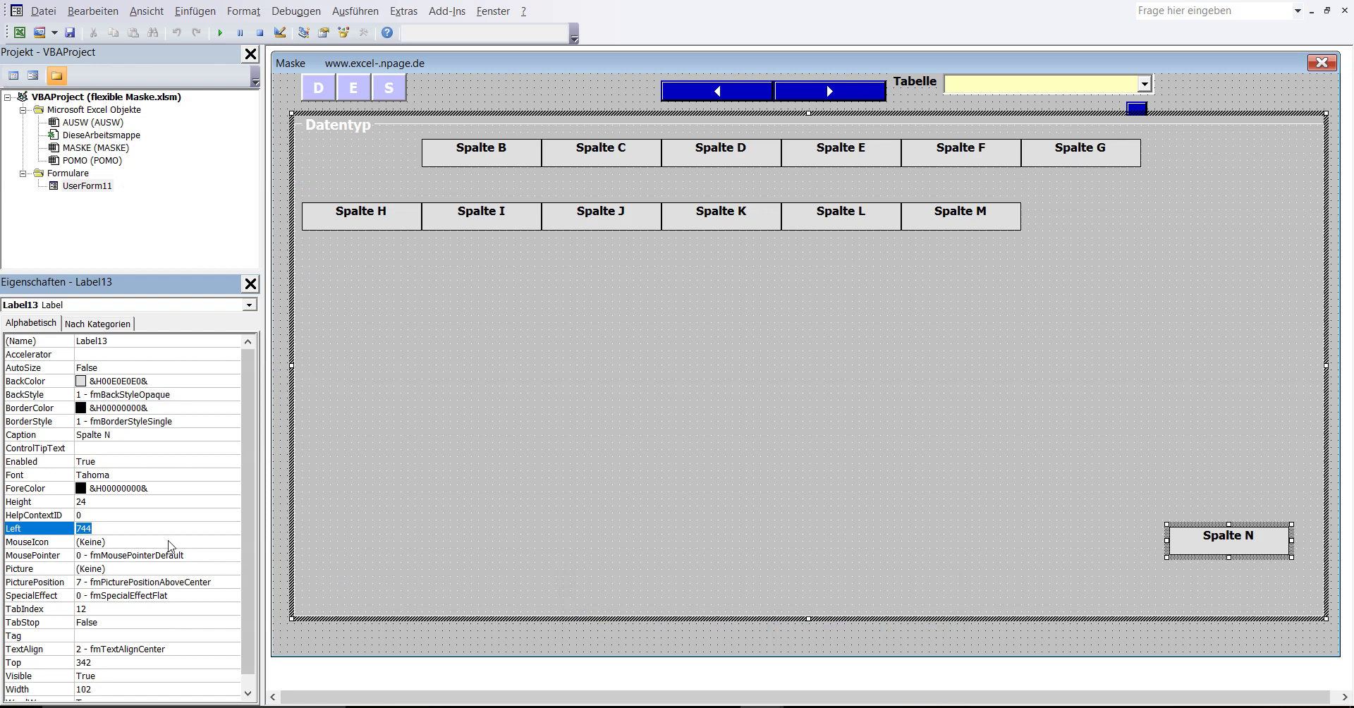
text(618)
click(103, 663)
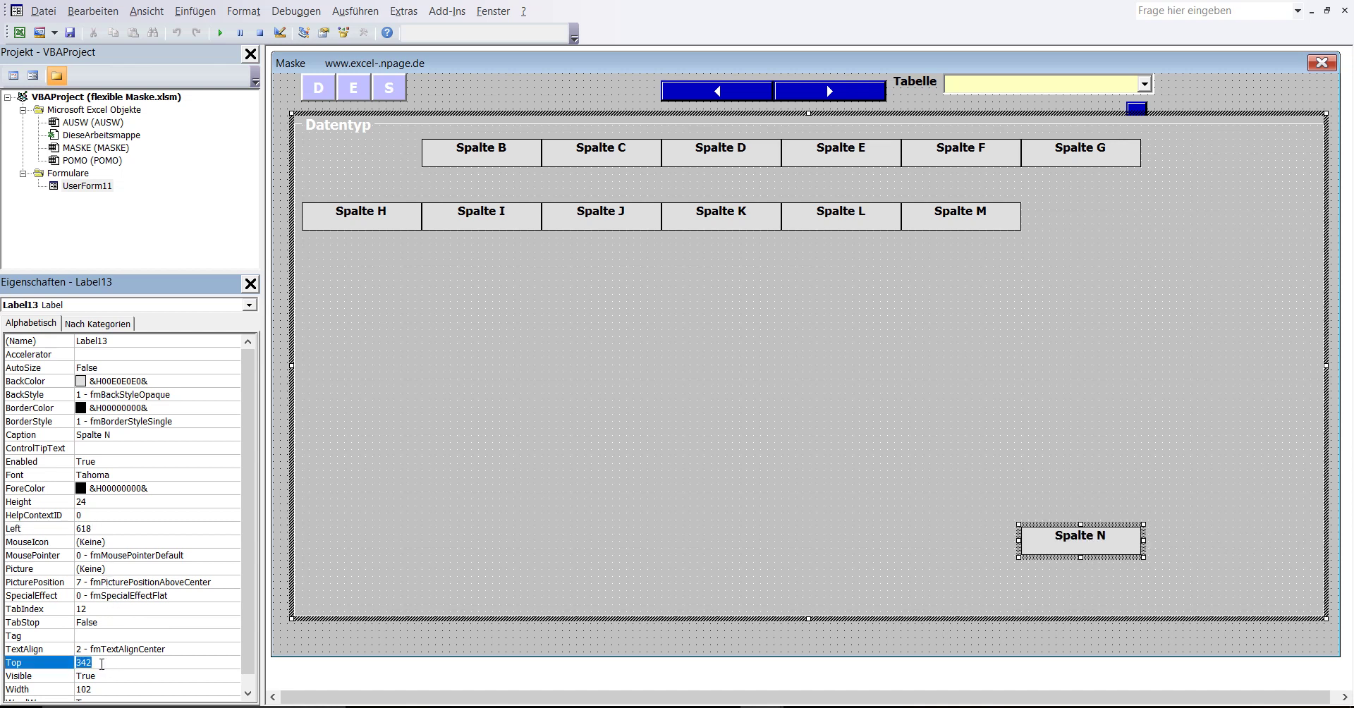
text(66)
click(243, 574)
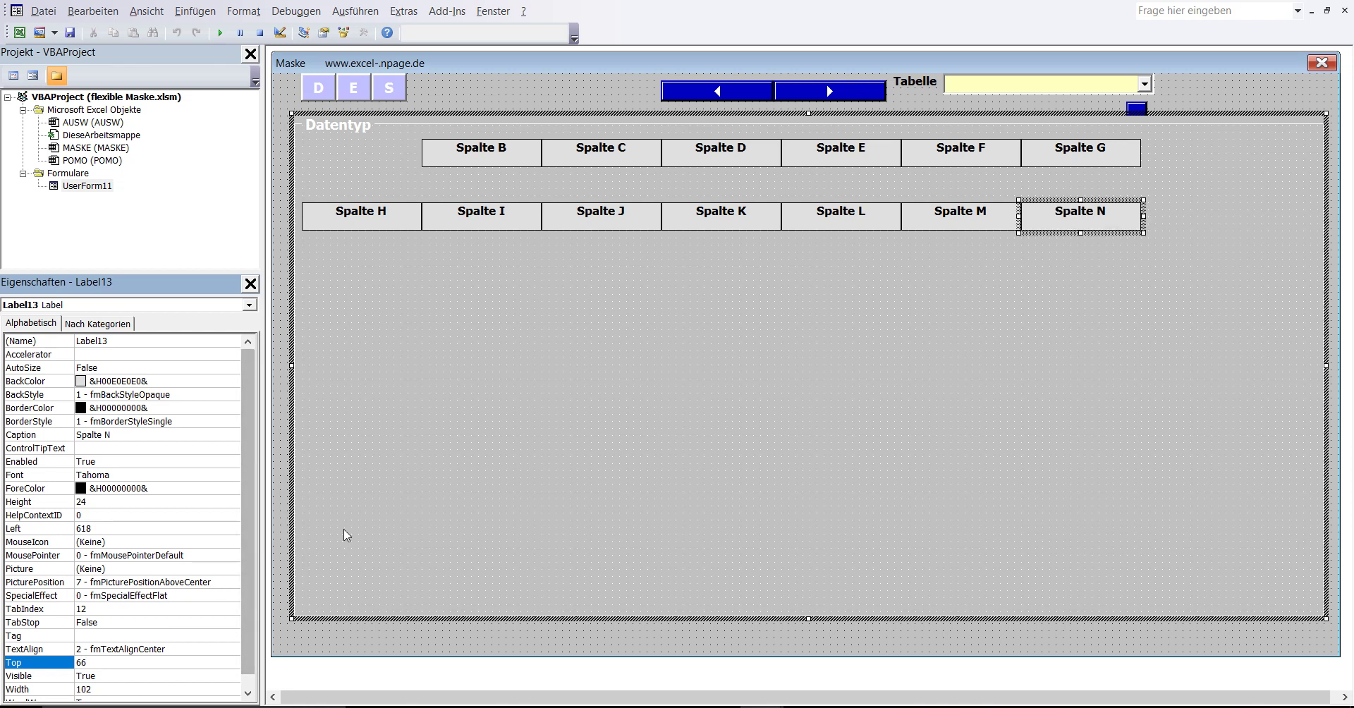
click(478, 453)
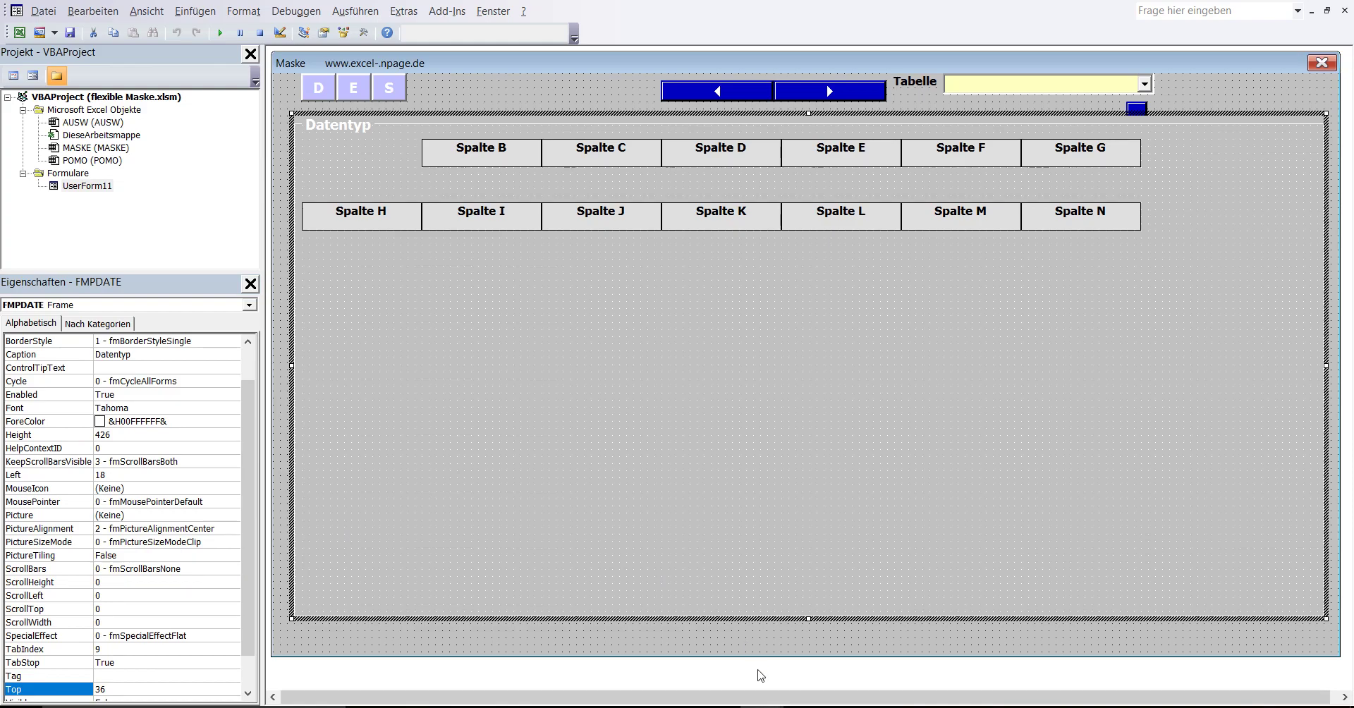
Step: Test-run the Maske form from the yellow button on the MASKE sheet, then close it
mouse_move(720, 698)
click(720, 645)
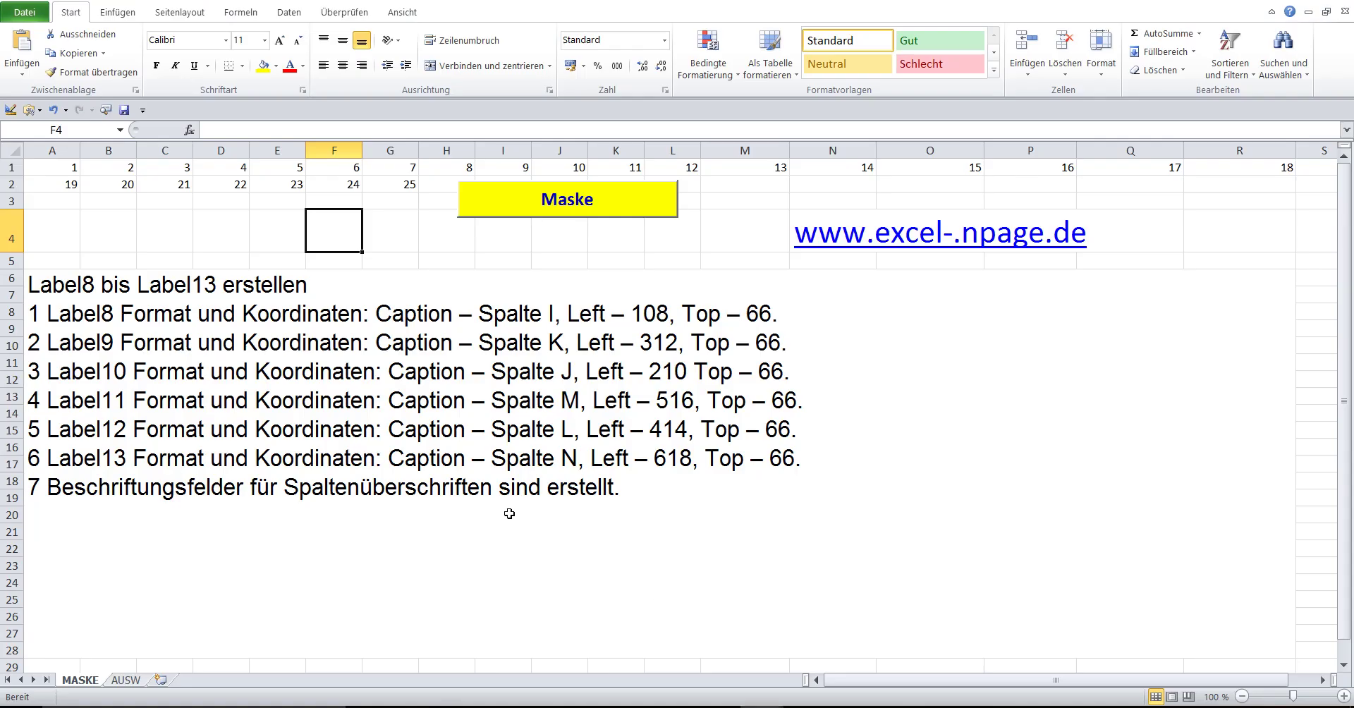
drag(637, 492, 3, 484)
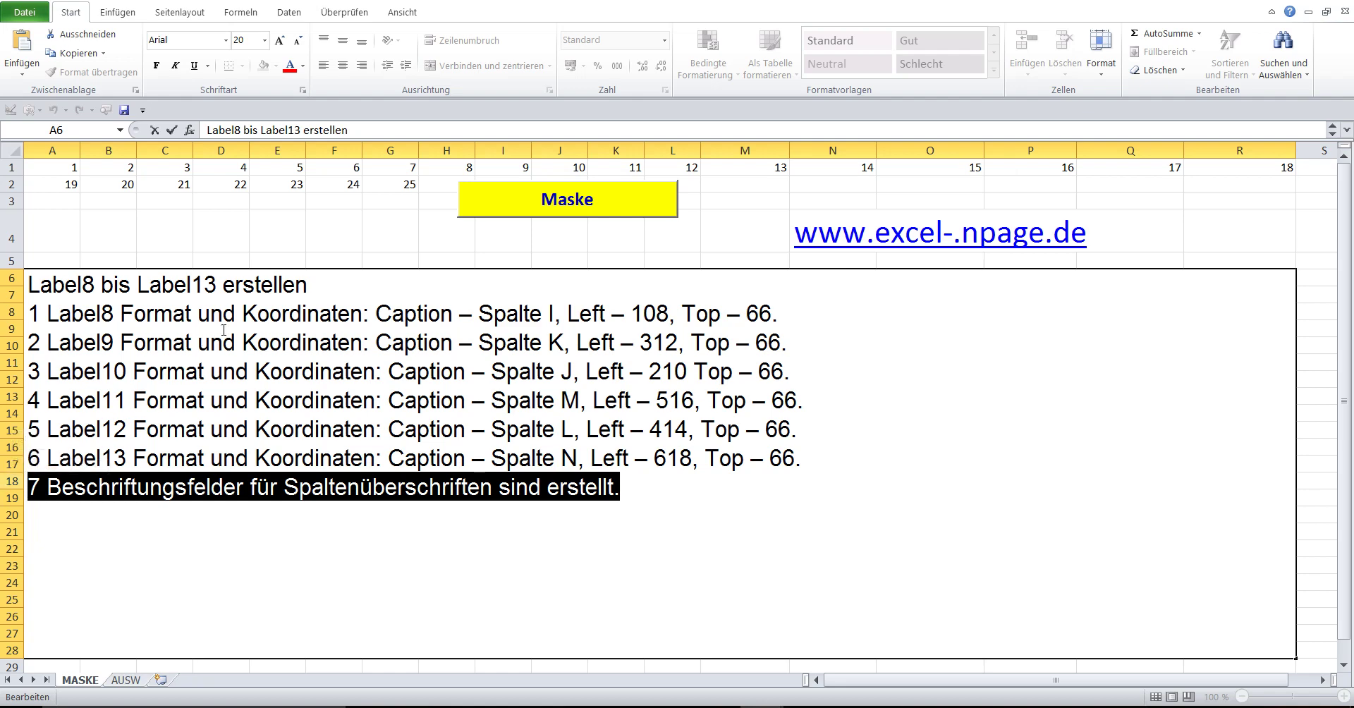
click(477, 204)
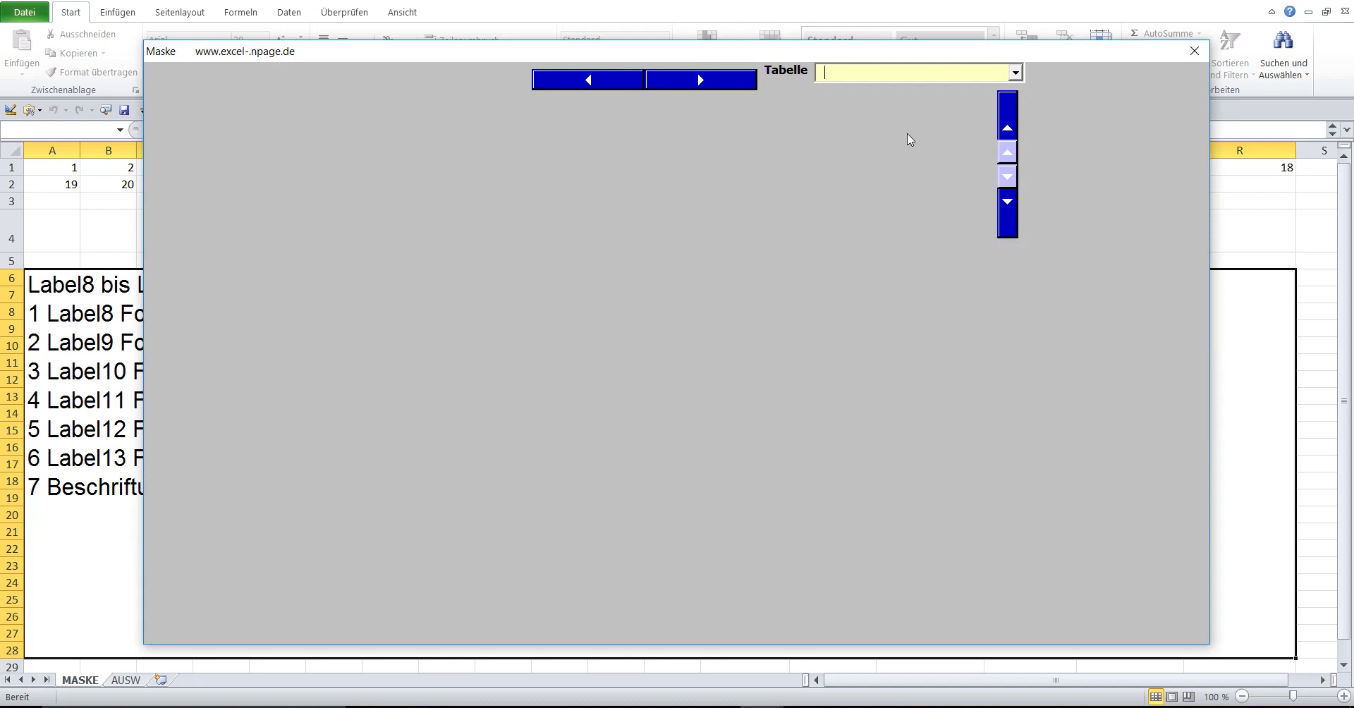
click(1194, 51)
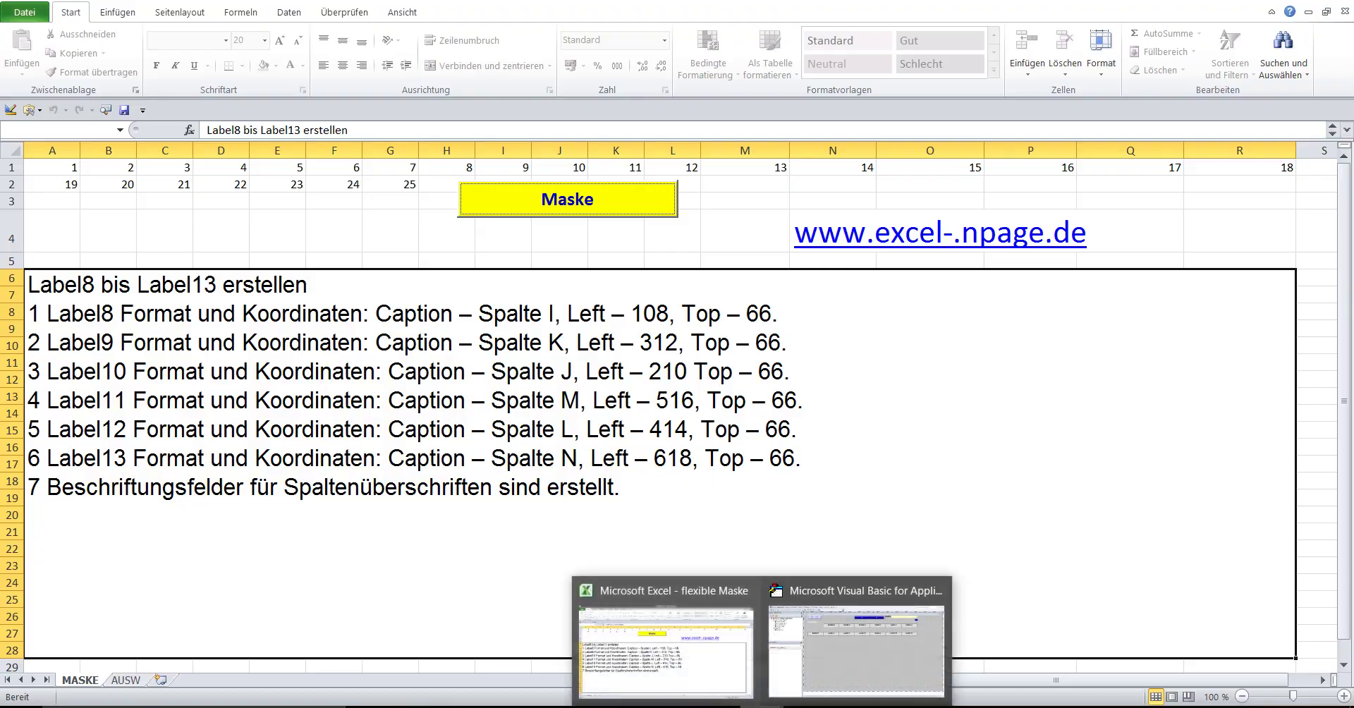
Step: Check the Datentyp frame in the form designer, then run the Maske form again
click(877, 631)
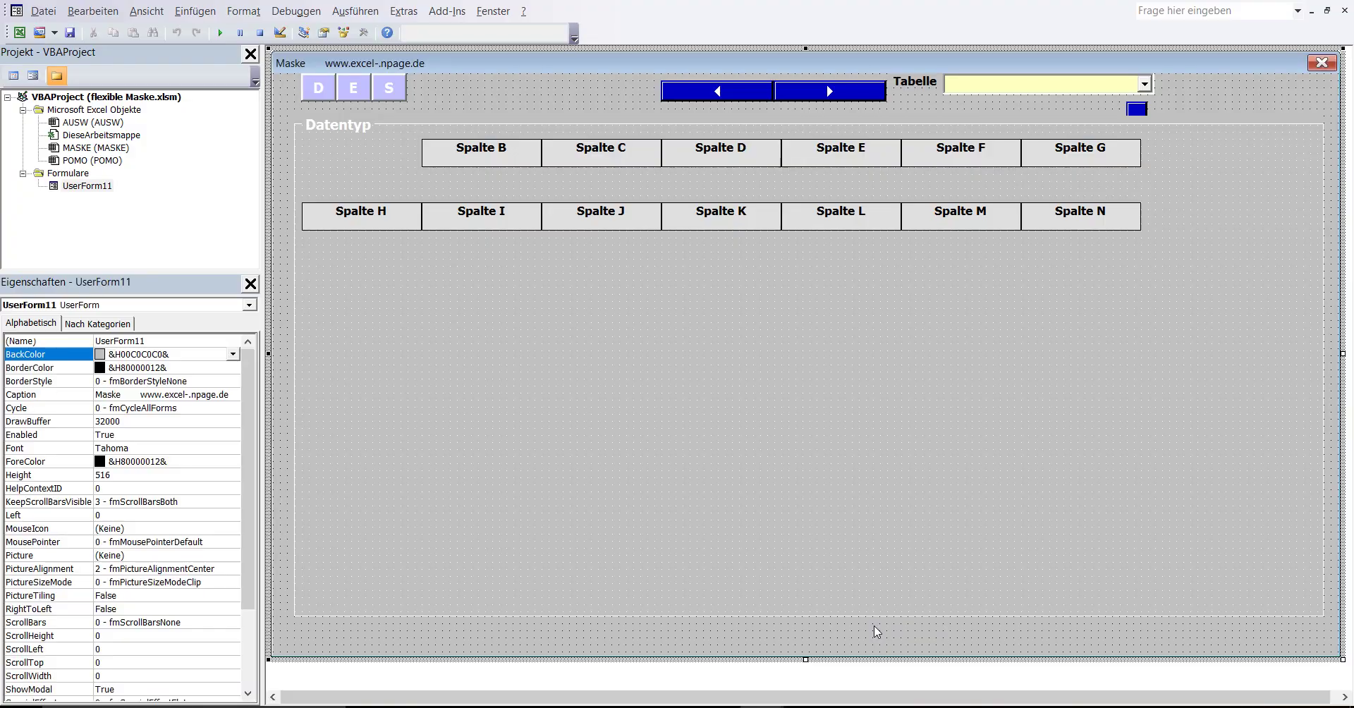
click(834, 472)
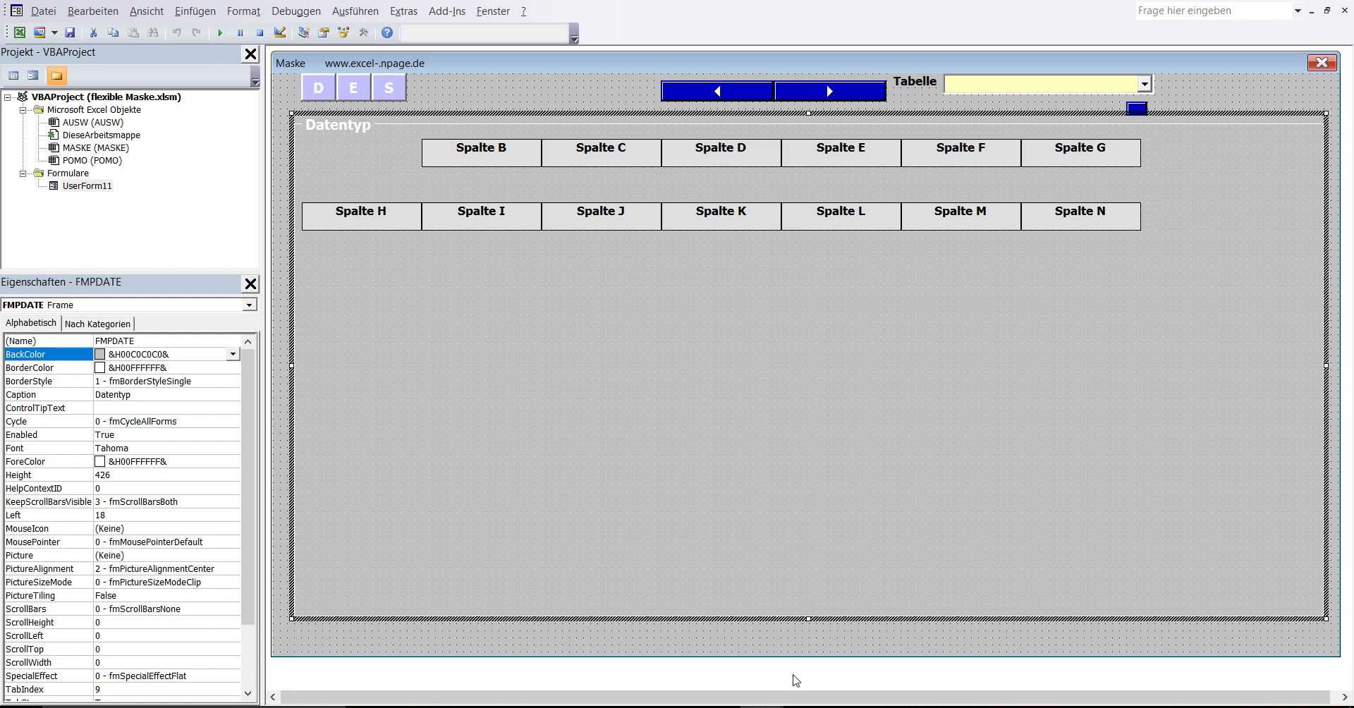
click(708, 645)
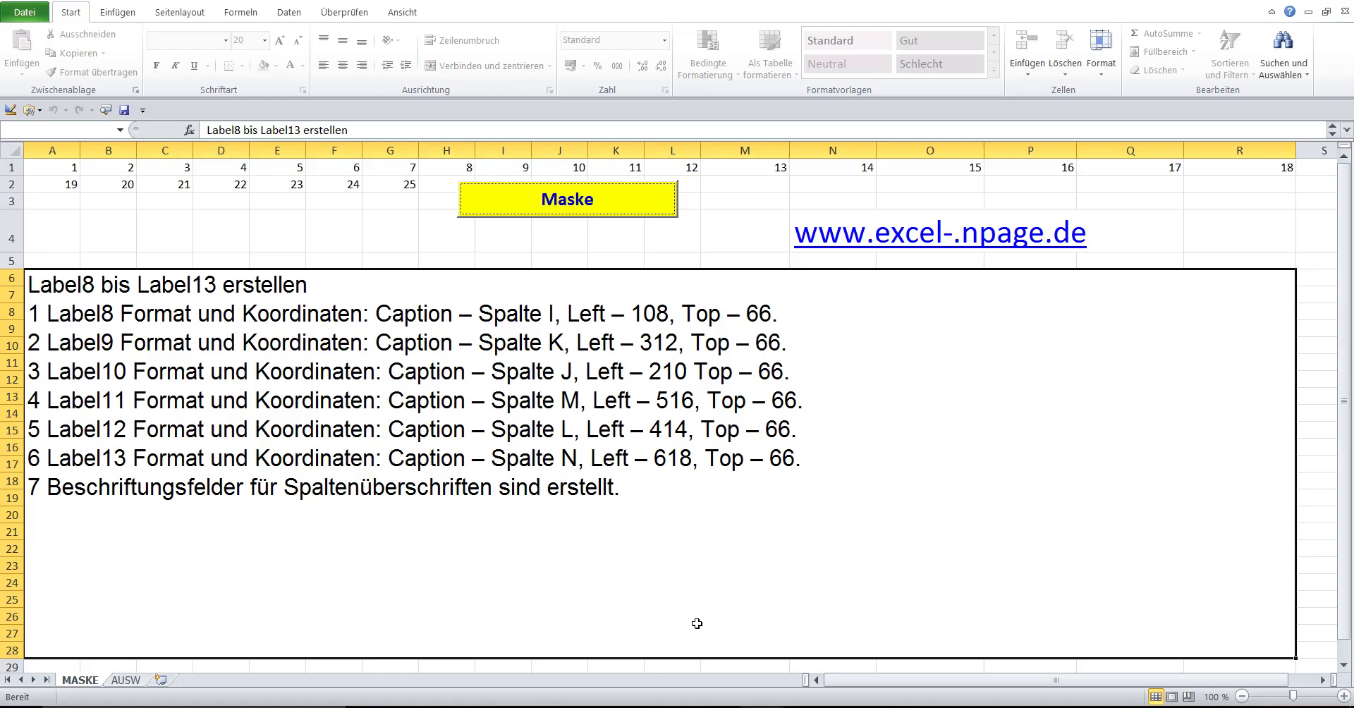
click(534, 200)
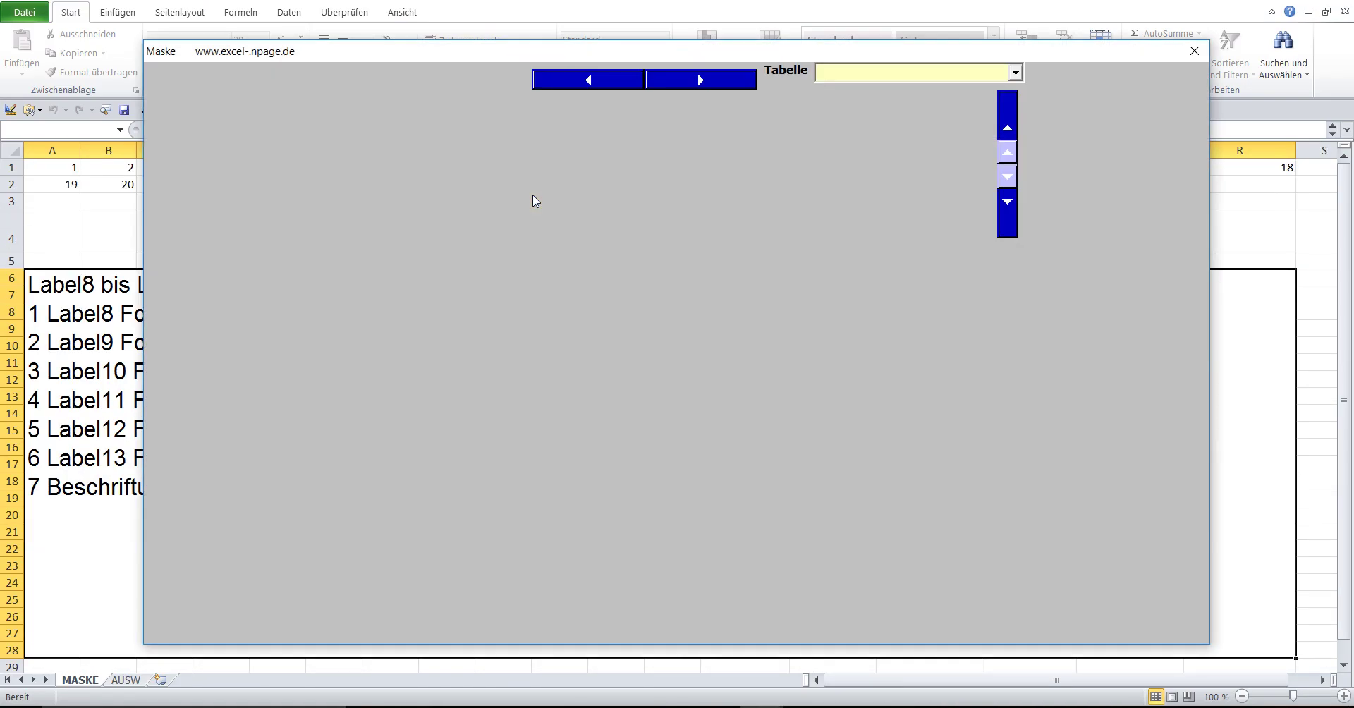